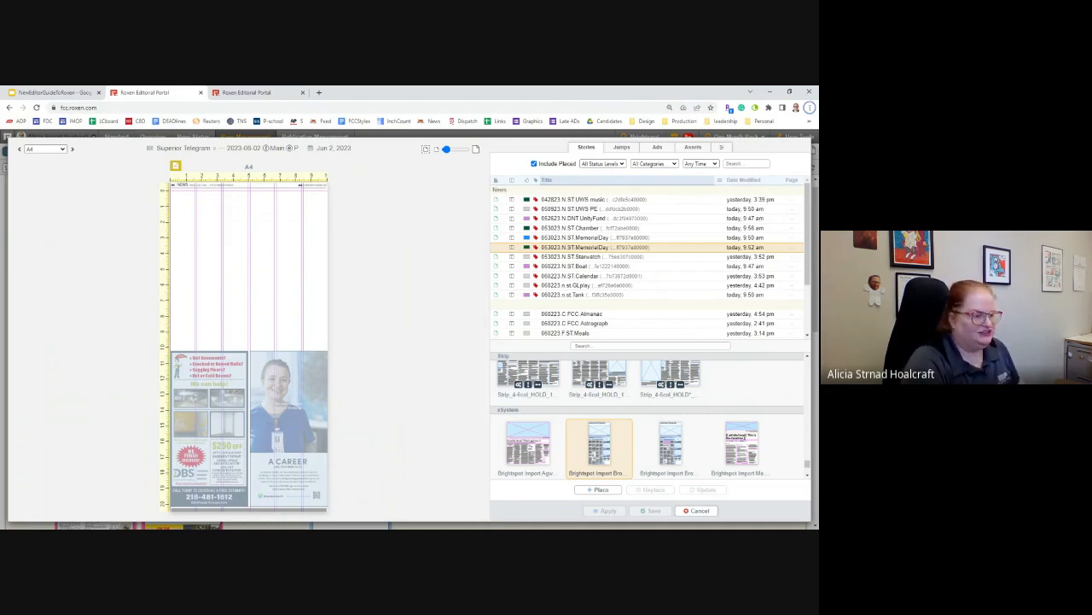
- Place the 053023.N.ST.MemorialDay story on page A4 using the Sec_5-6col_HOLD_3img_Secondary layout, and filter the story list to Ready
mouse_move(527, 247)
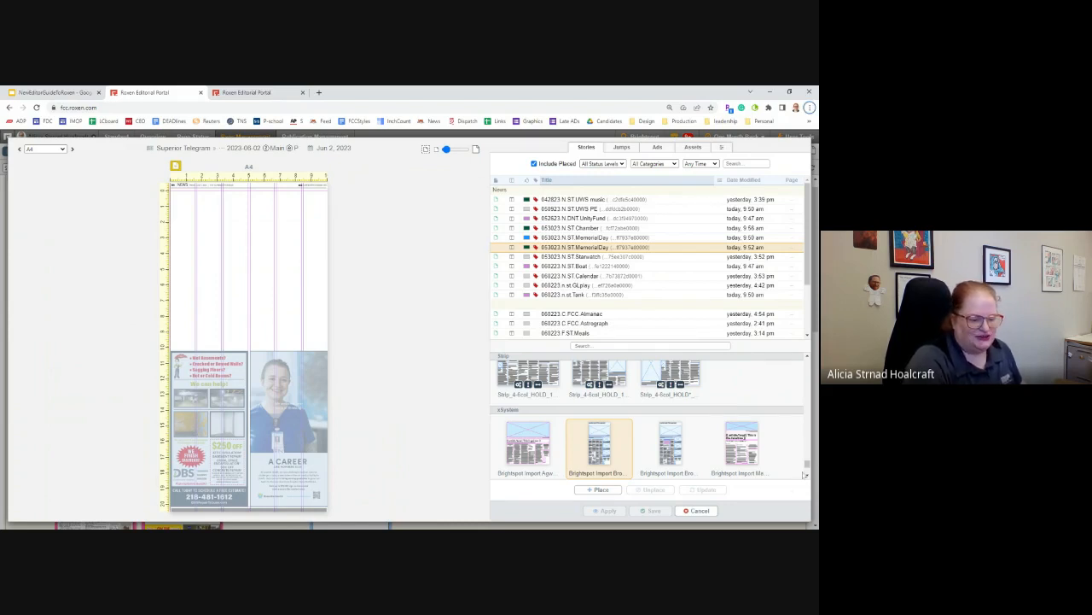
left_click_drag(805, 469, 811, 442)
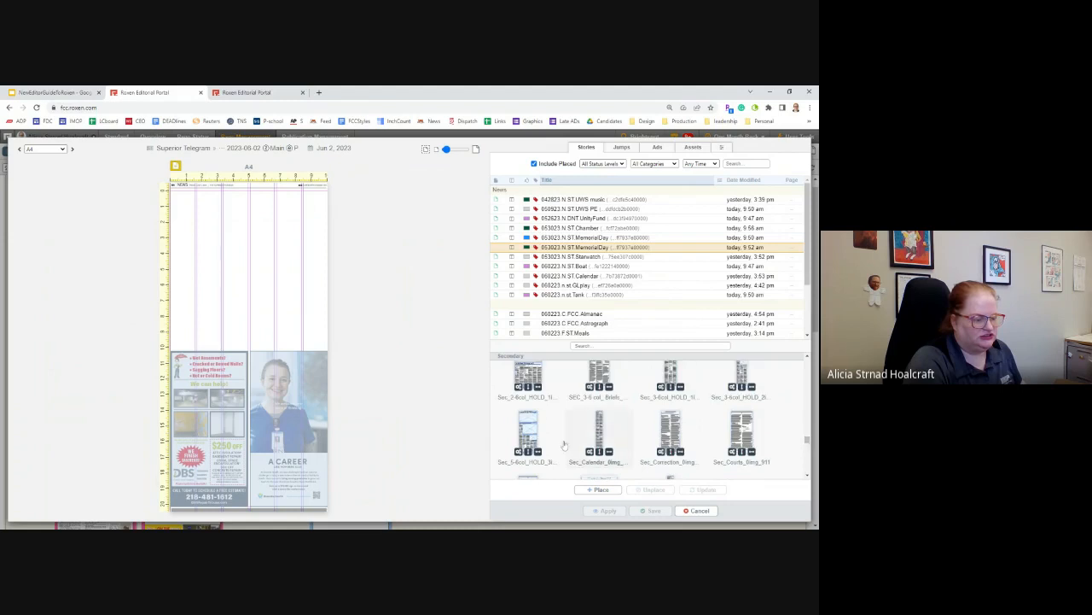
left_click(531, 437)
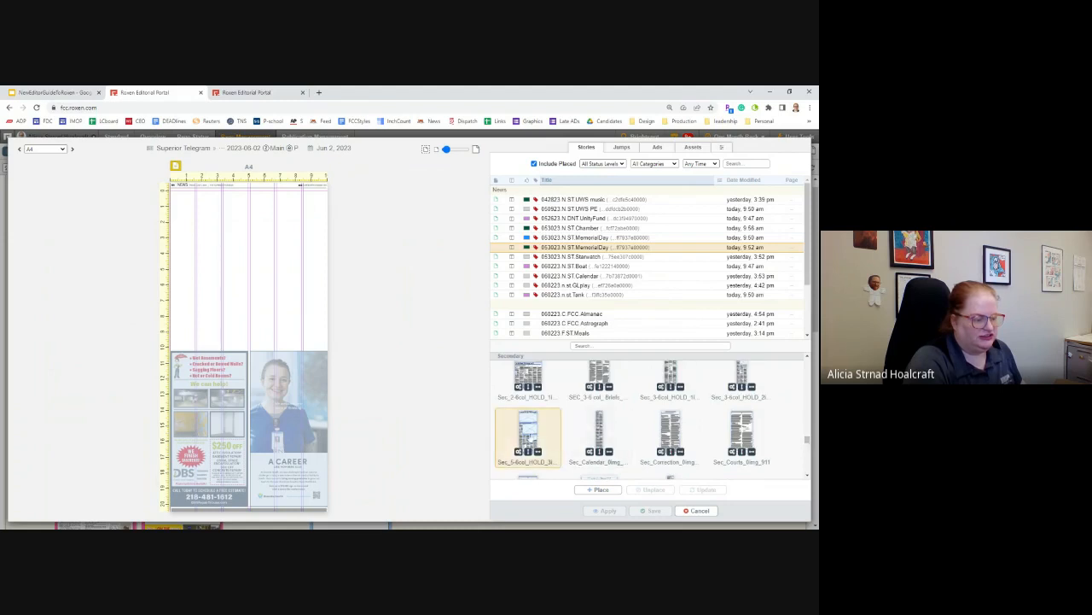
left_click(598, 490)
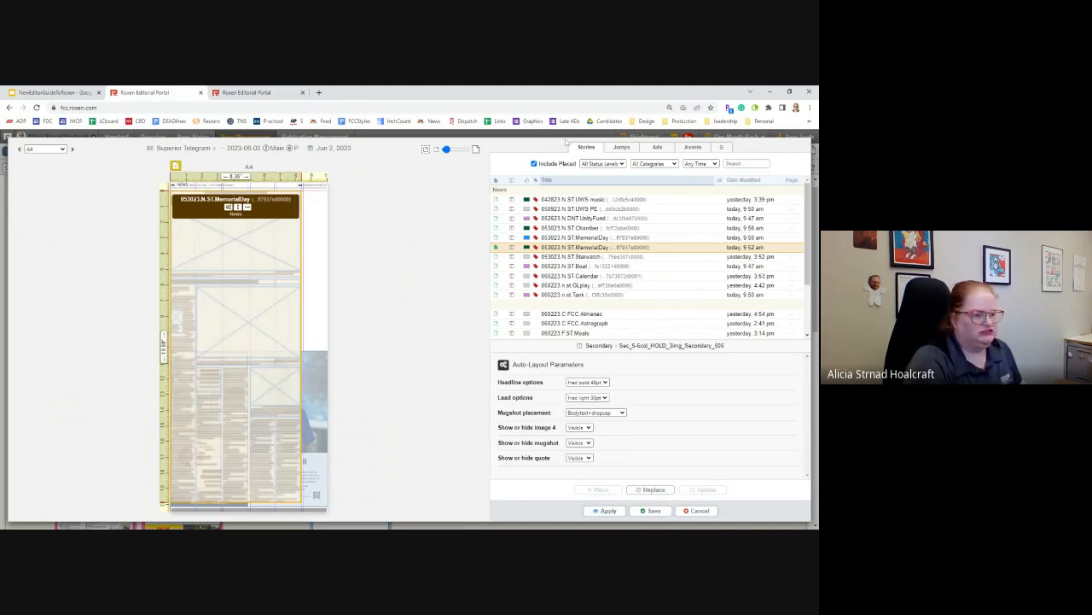
left_click(588, 206)
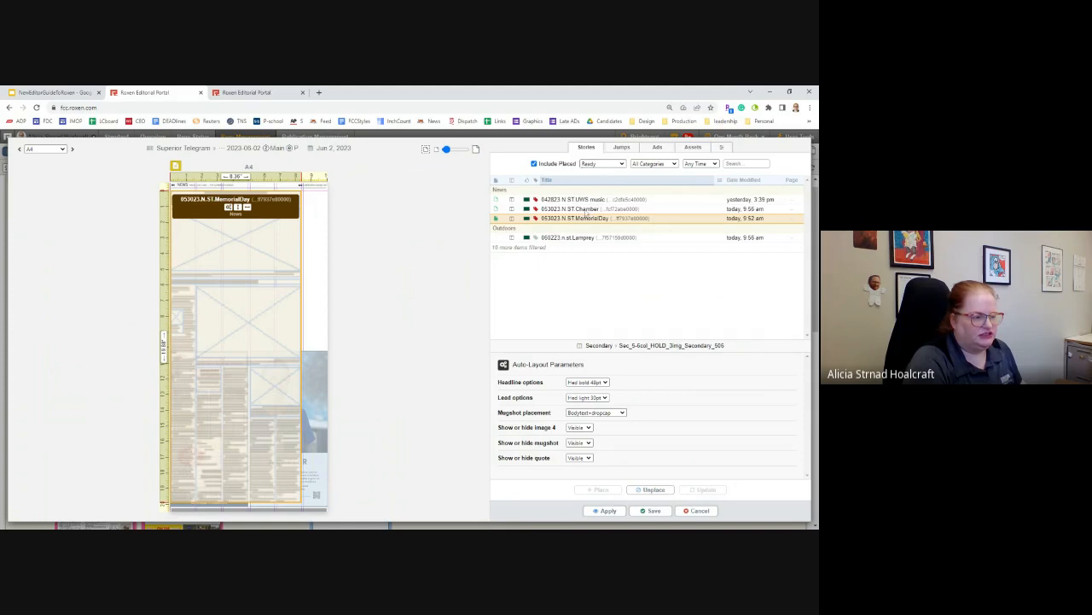
left_click(585, 210)
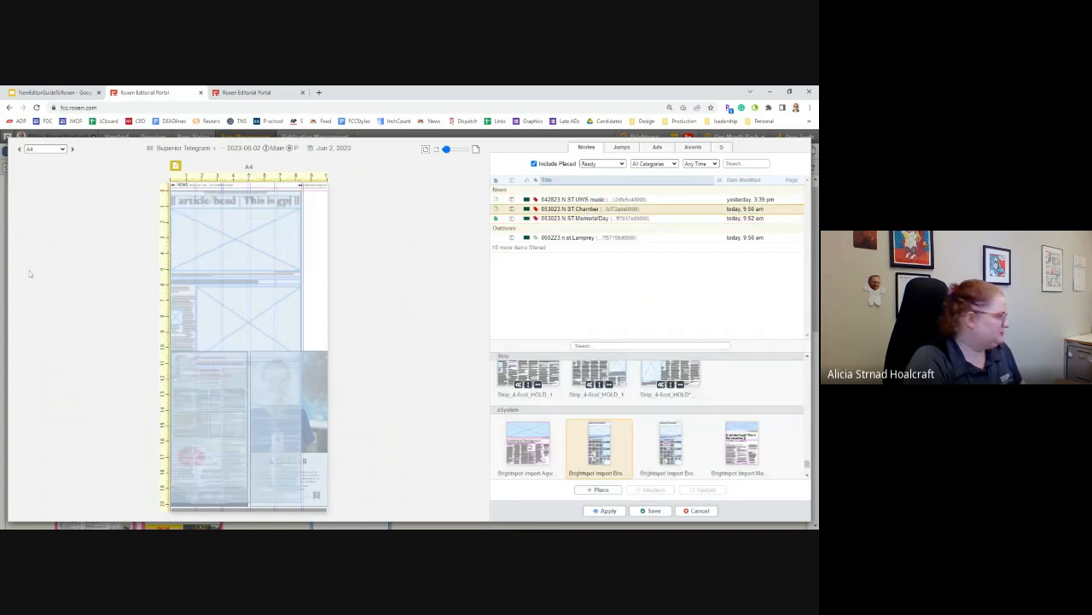
left_click(600, 490)
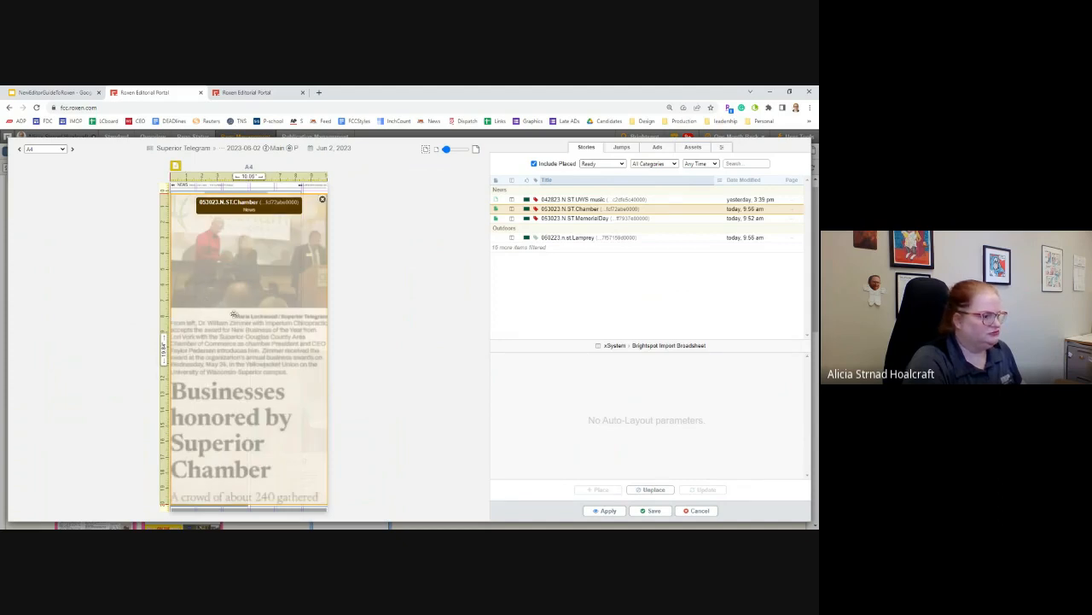
left_click(662, 490)
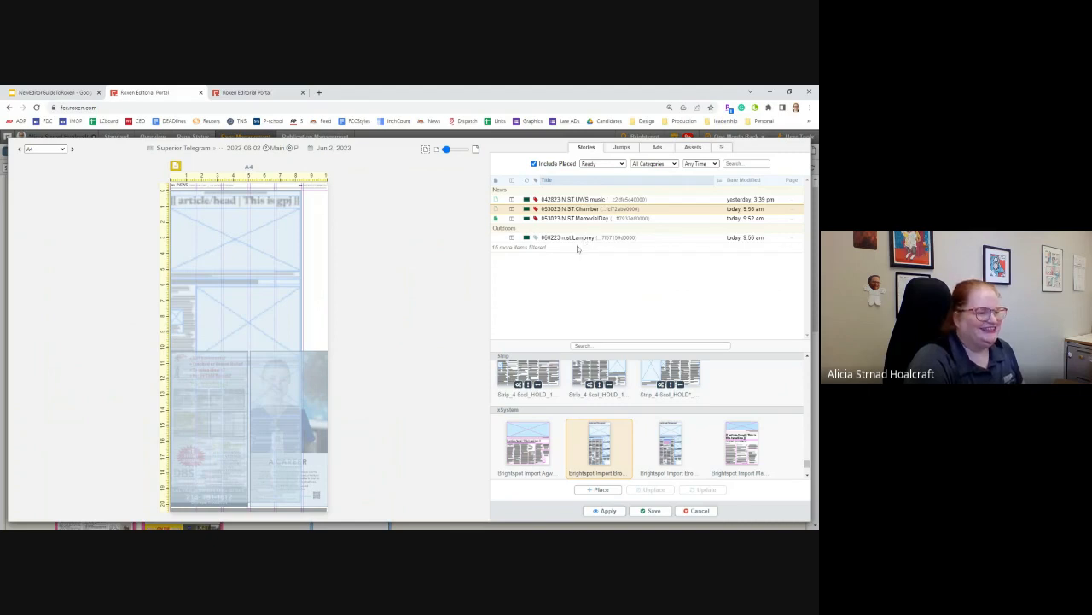
- Apply the MemorialDay layout, resize the story to the full 10-inch page width ending just above the ads, and reapply it
left_click(577, 200)
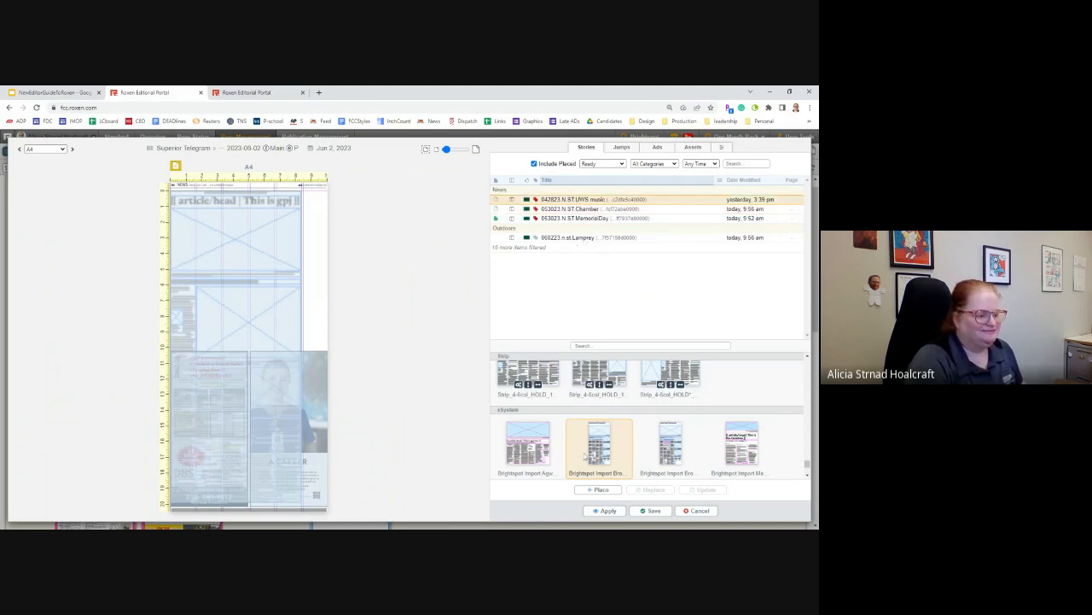
left_click(609, 511)
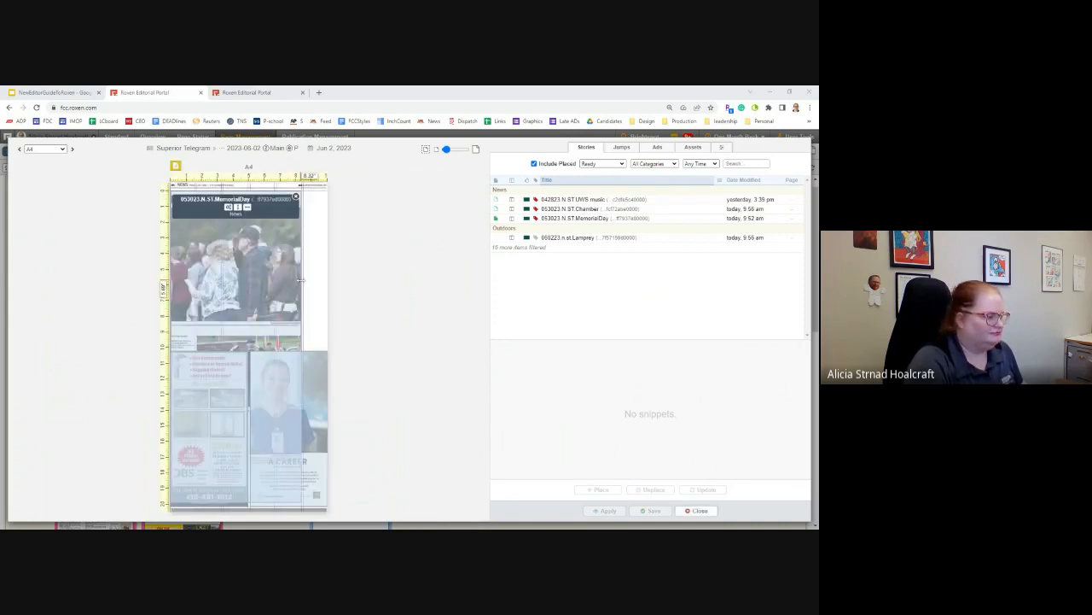
left_click(326, 281)
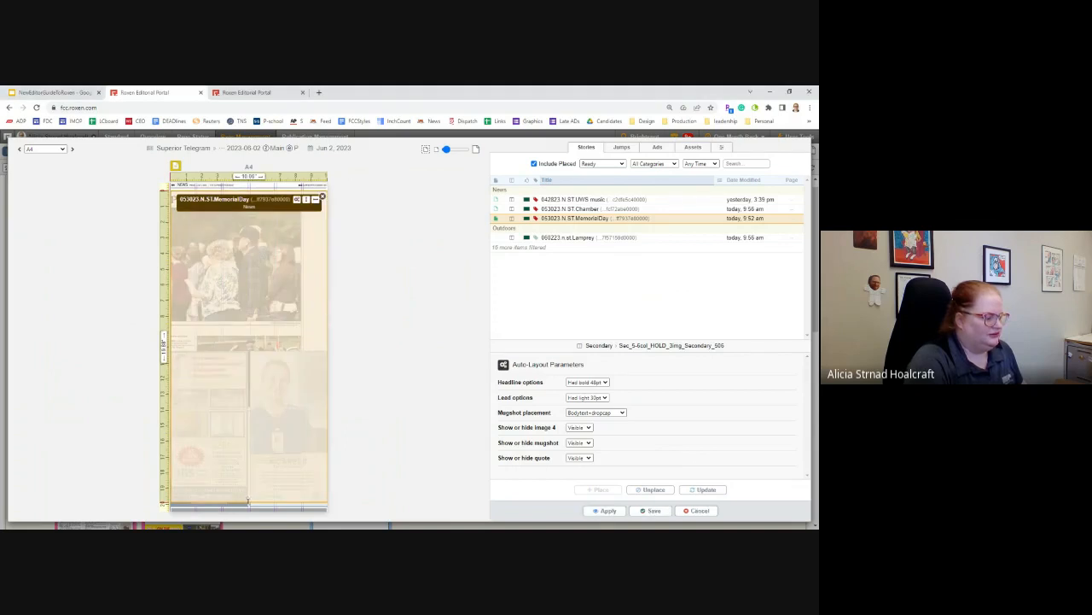
left_click_drag(249, 502, 264, 344)
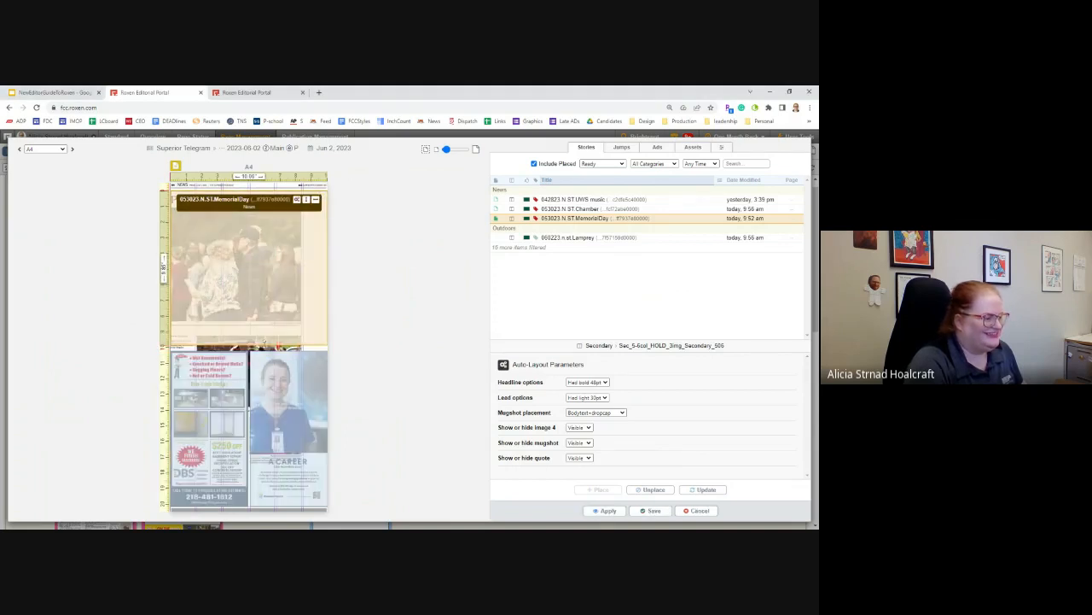
left_click(609, 511)
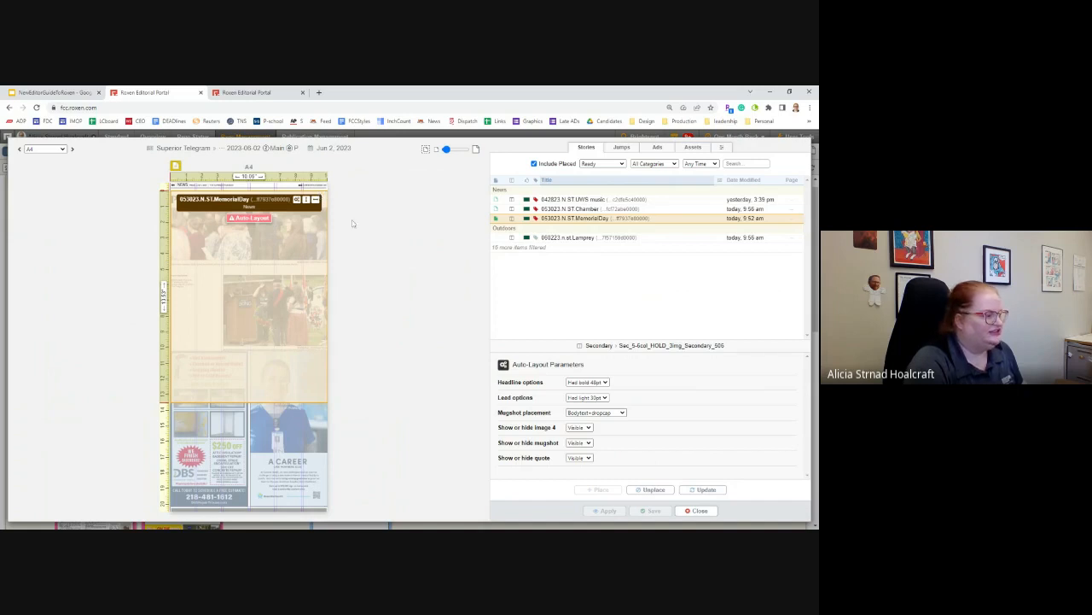
- Unplace the MemorialDay story from page A4 and go to page A7
left_click(372, 243)
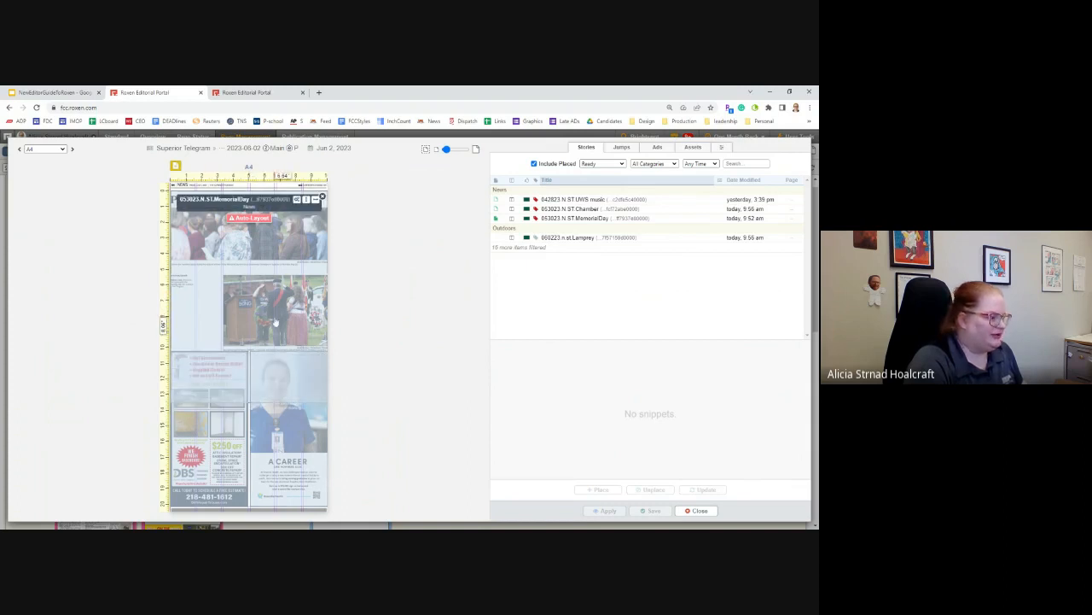
left_click(266, 299)
left_click(648, 490)
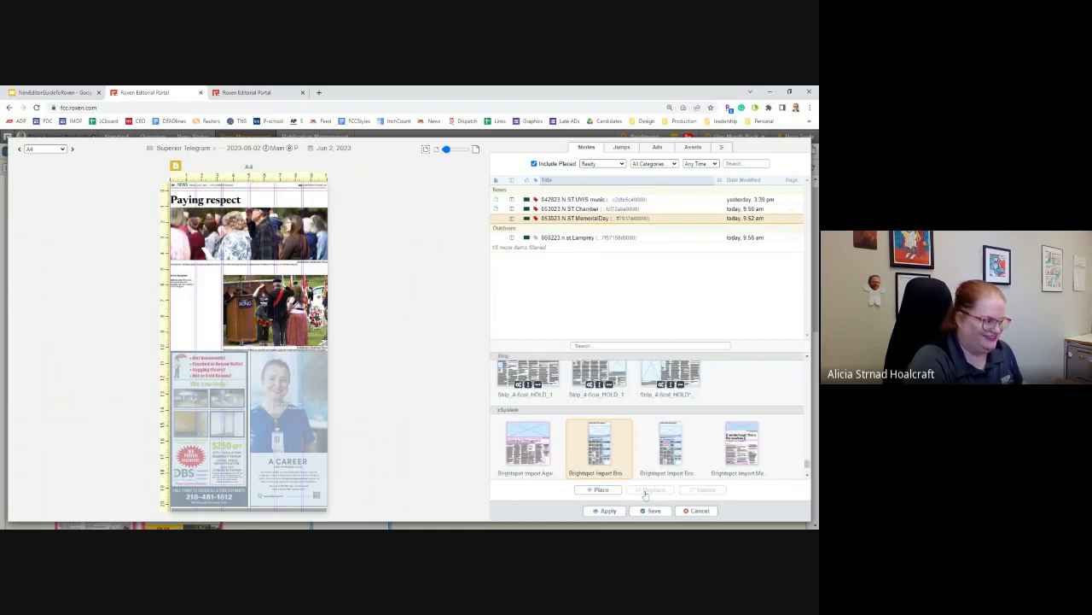
left_click(73, 150)
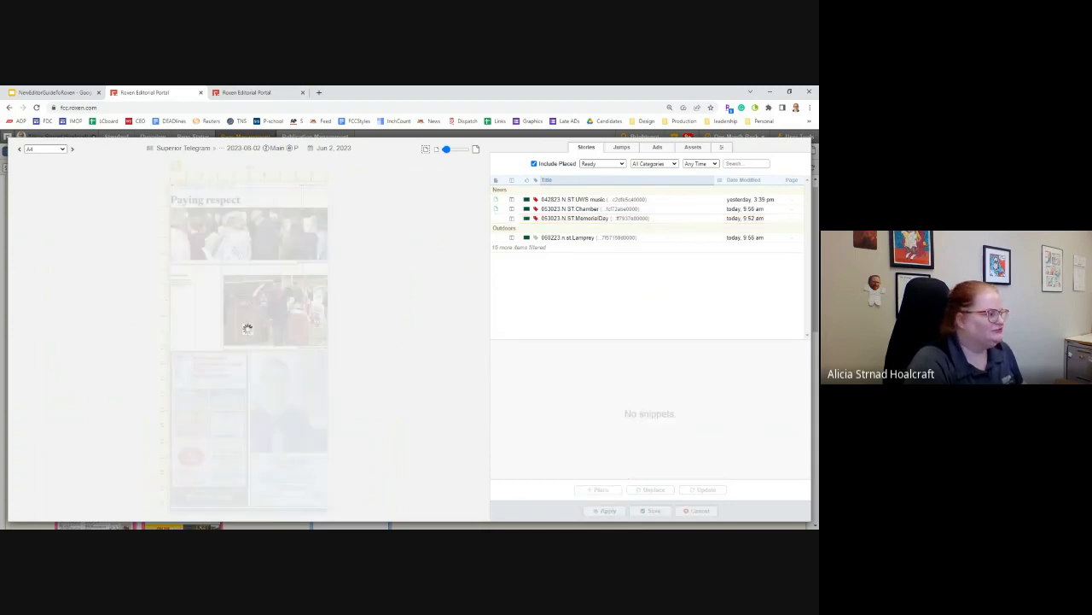
left_click(73, 149)
left_click(73, 150)
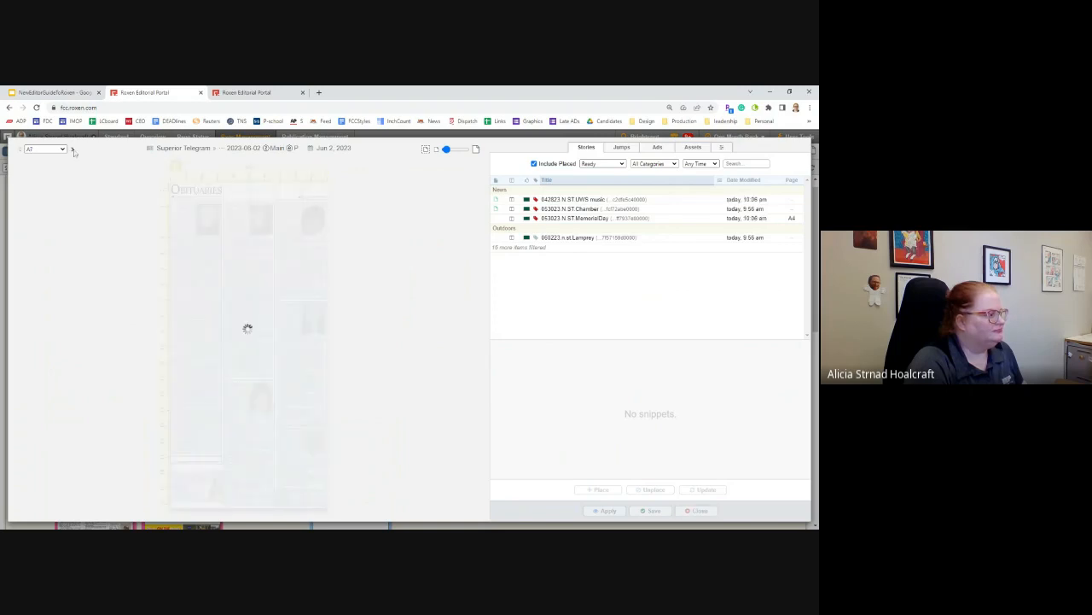
- Place the 060223.n.st.Lamprey story on page A7 using the Strip_4-6col_HOLD_1img_2 side layout
left_click(579, 239)
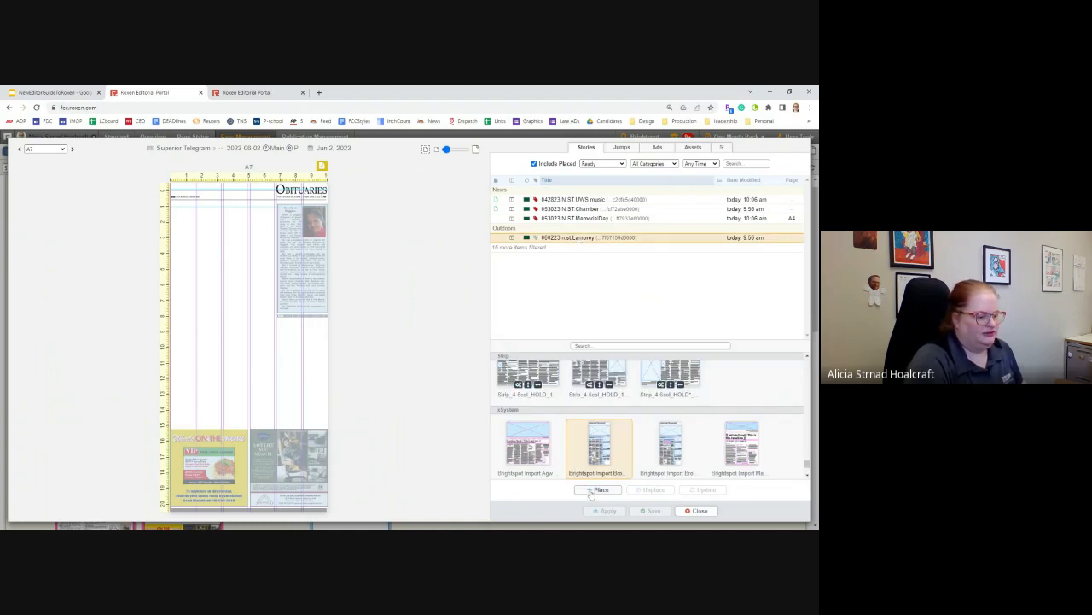
left_click_drag(807, 465, 809, 458)
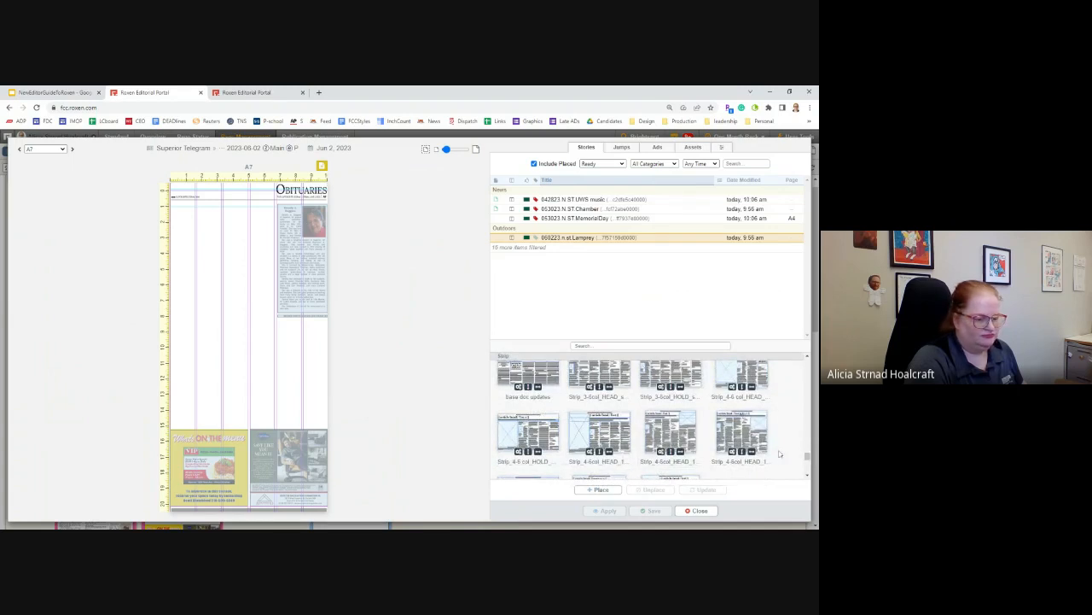
left_click_drag(807, 457, 808, 461)
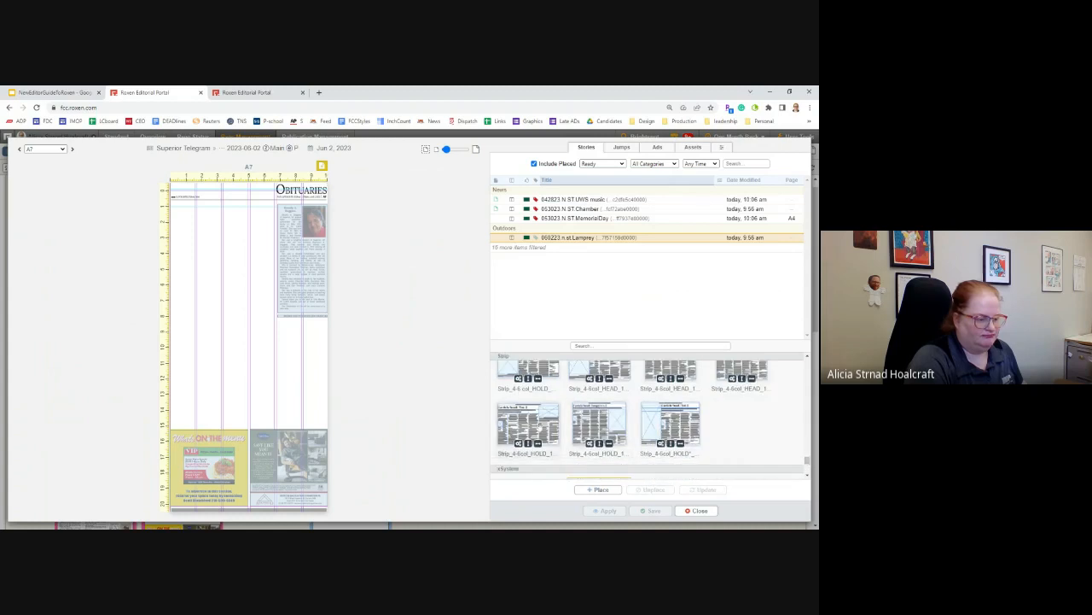
left_click(539, 426)
left_click(590, 491)
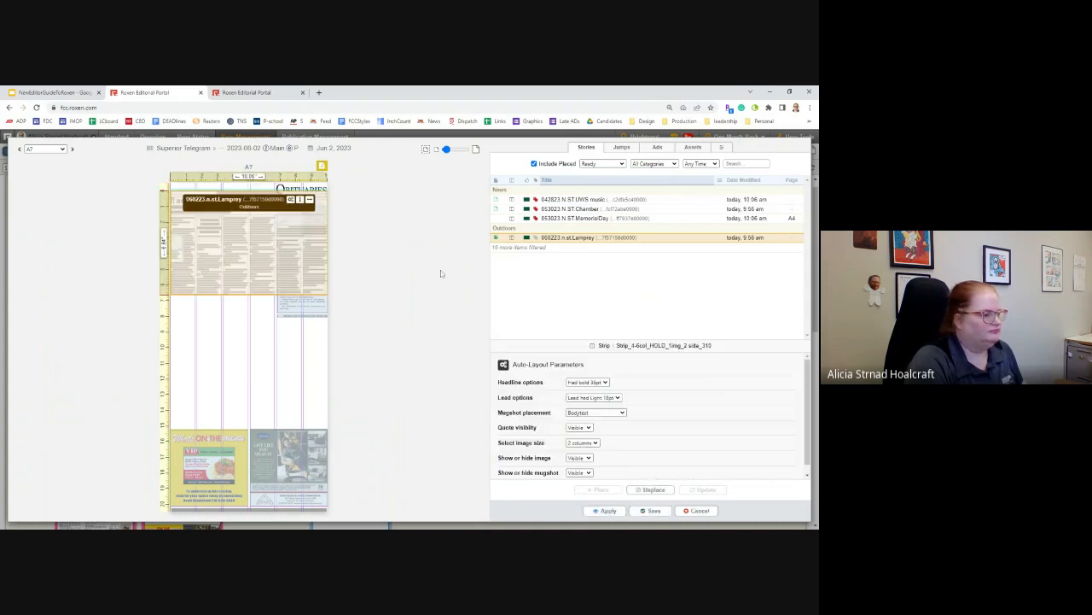
- Place the 053023.N.ST.Chamber story on page A7 using the Sec_3-6col_HOLD_2img layout and apply the placements
left_click(567, 209)
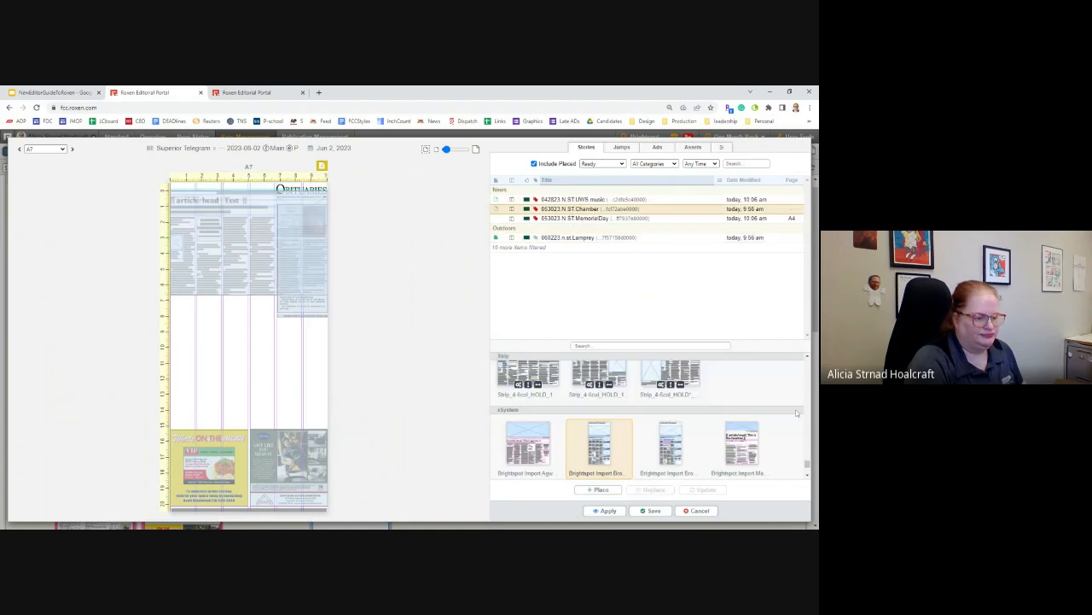
left_click_drag(807, 464, 806, 436)
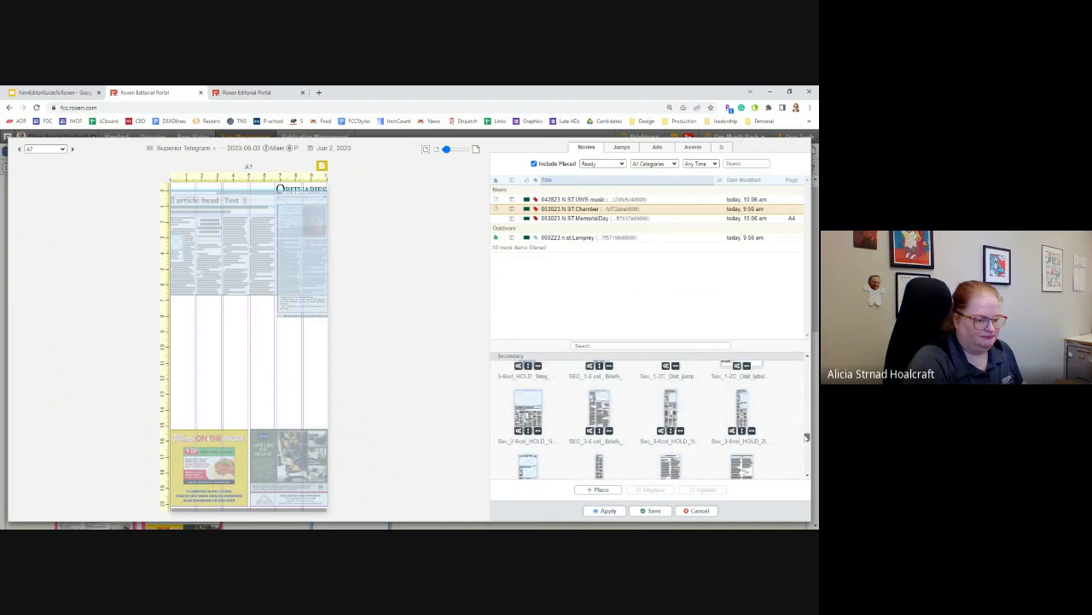
left_click(745, 418)
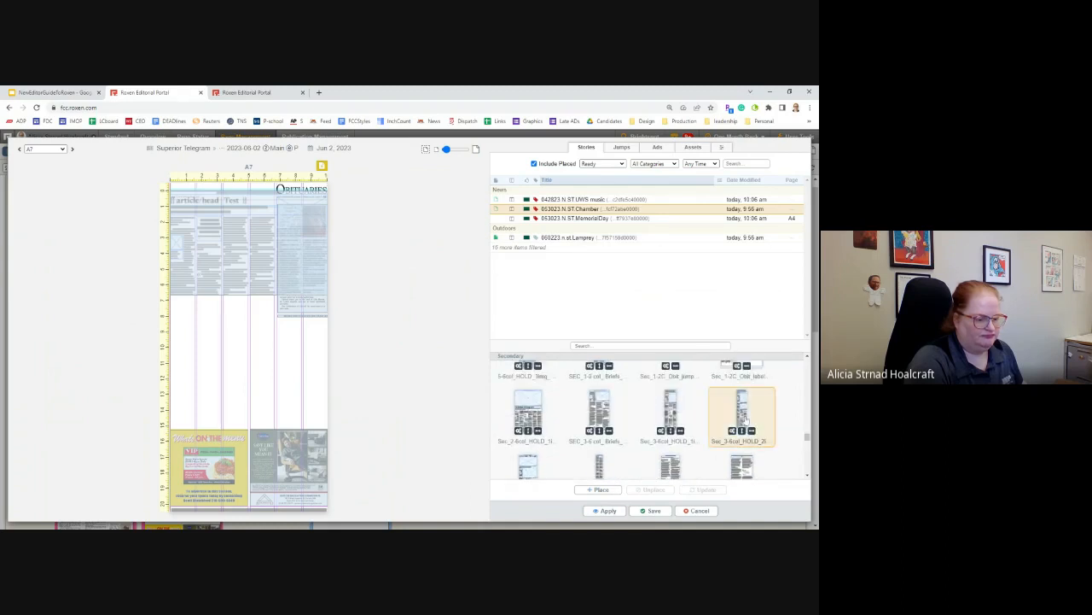
left_click(599, 489)
left_click(608, 510)
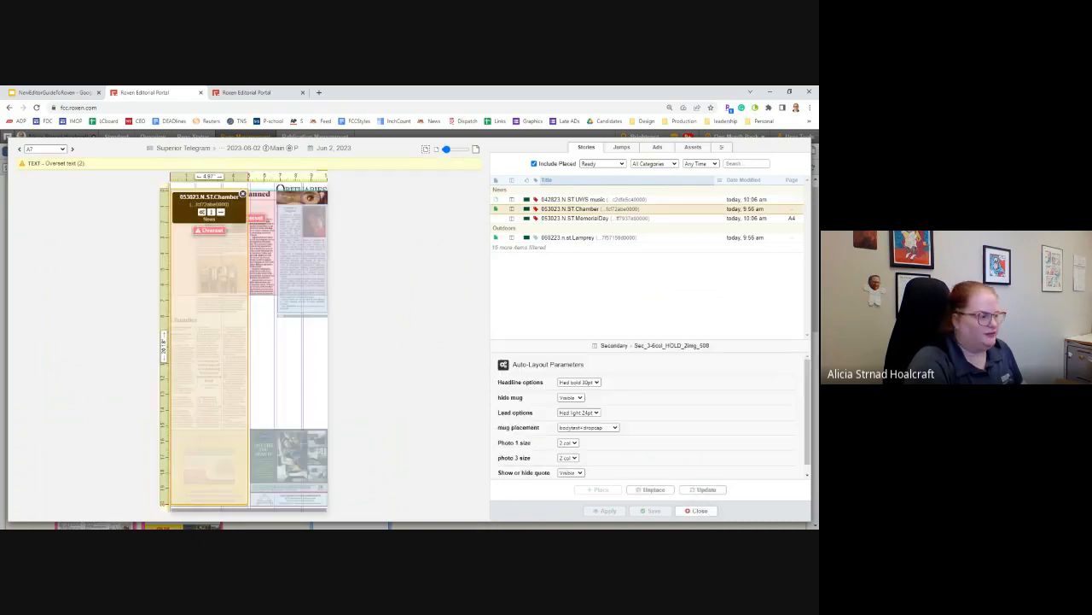
- Fit the Chamber story full width between the obituary and the ads, resize the Lamprey story to four columns beside the obituary, and apply
left_click_drag(249, 325, 327, 326)
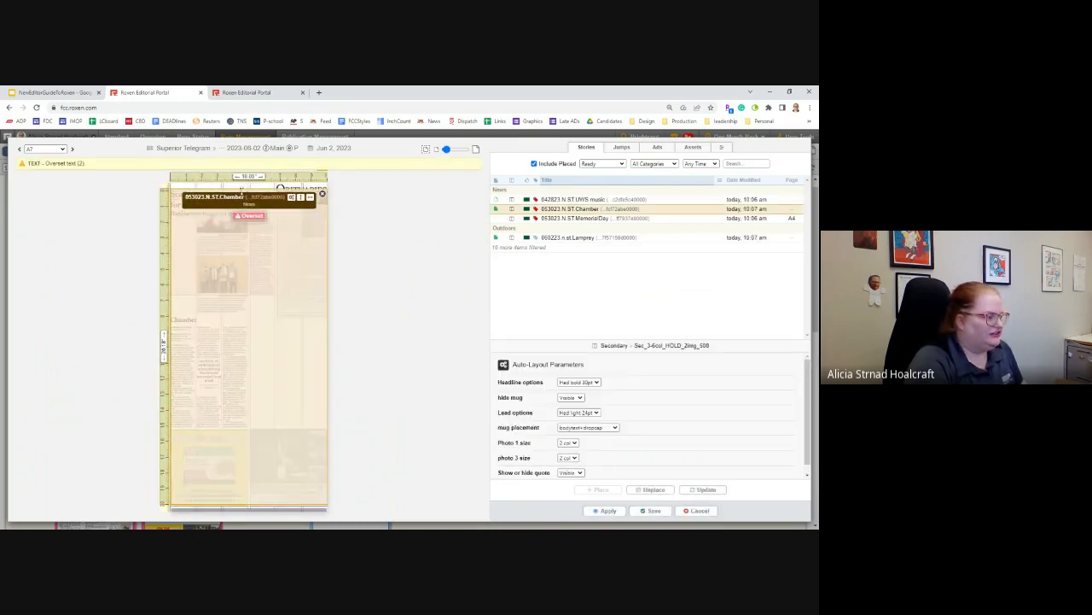
left_click_drag(244, 195, 247, 321)
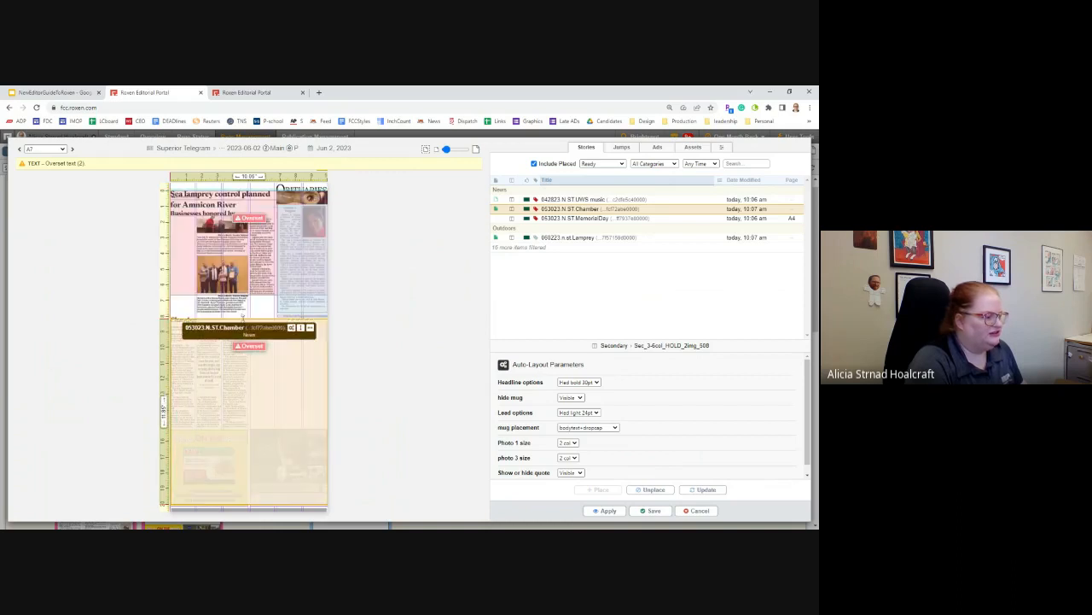
left_click(249, 273)
left_click_drag(321, 291, 261, 317)
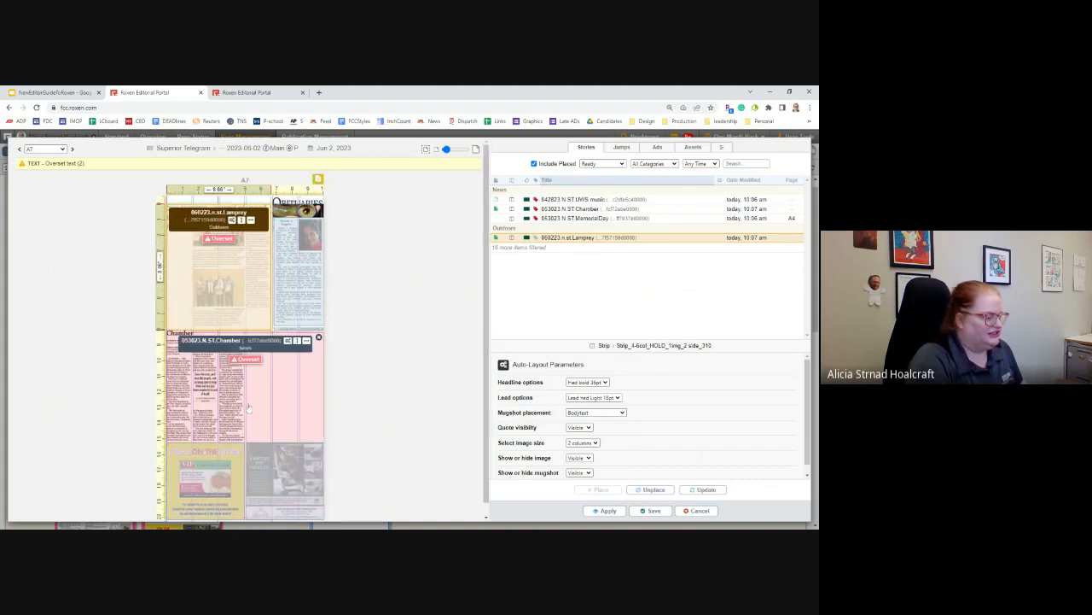
left_click(290, 418)
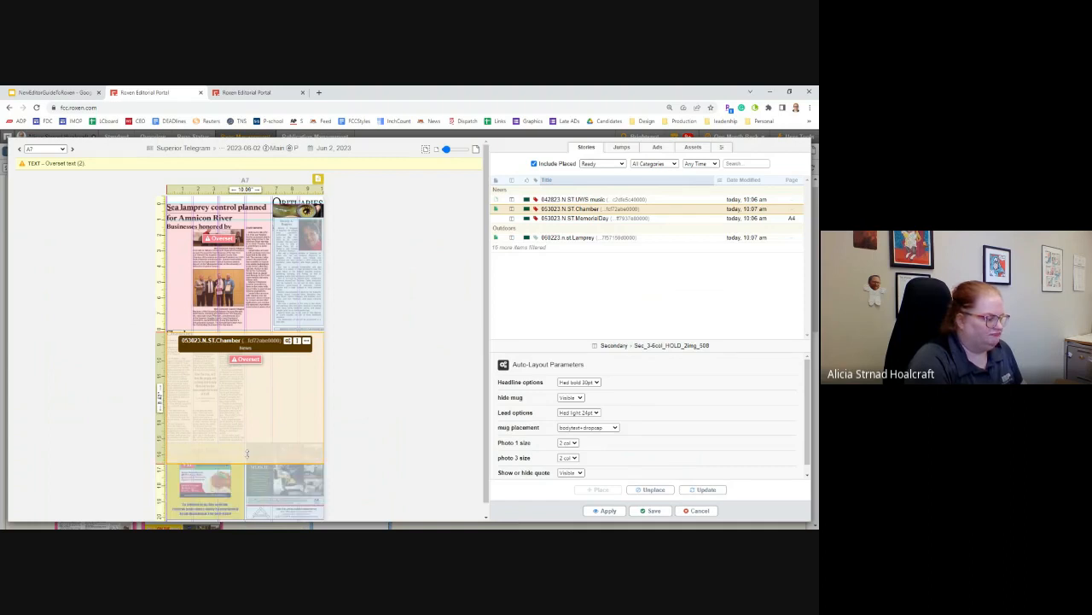
left_click(607, 510)
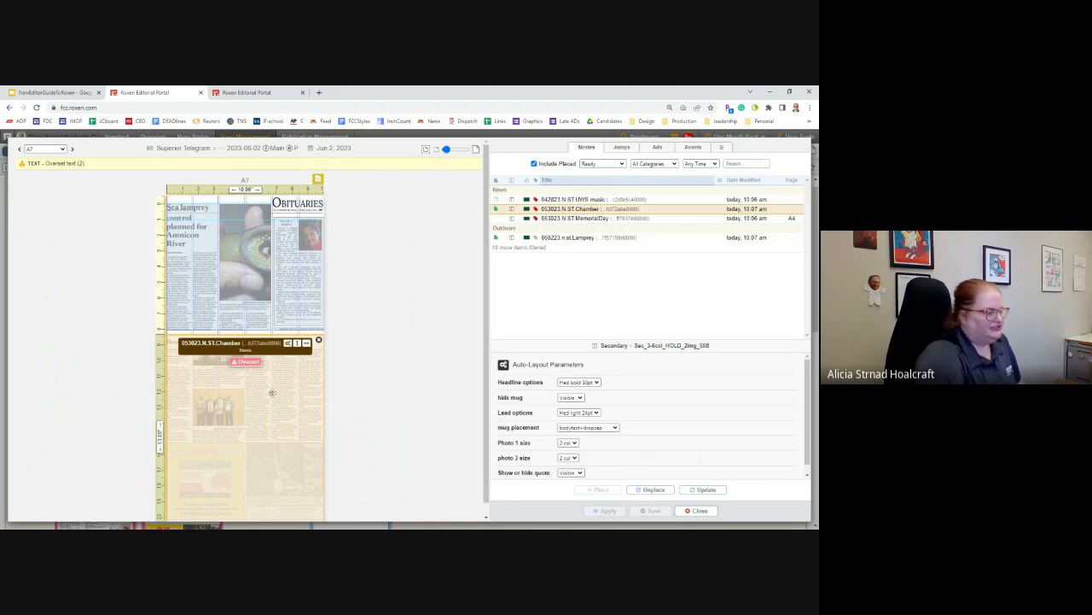
- Examine the applied layout on page A7 and the auto-layout parameters of the Chamber and Lamprey stories
left_click(384, 384)
left_click(295, 384)
left_click(386, 360)
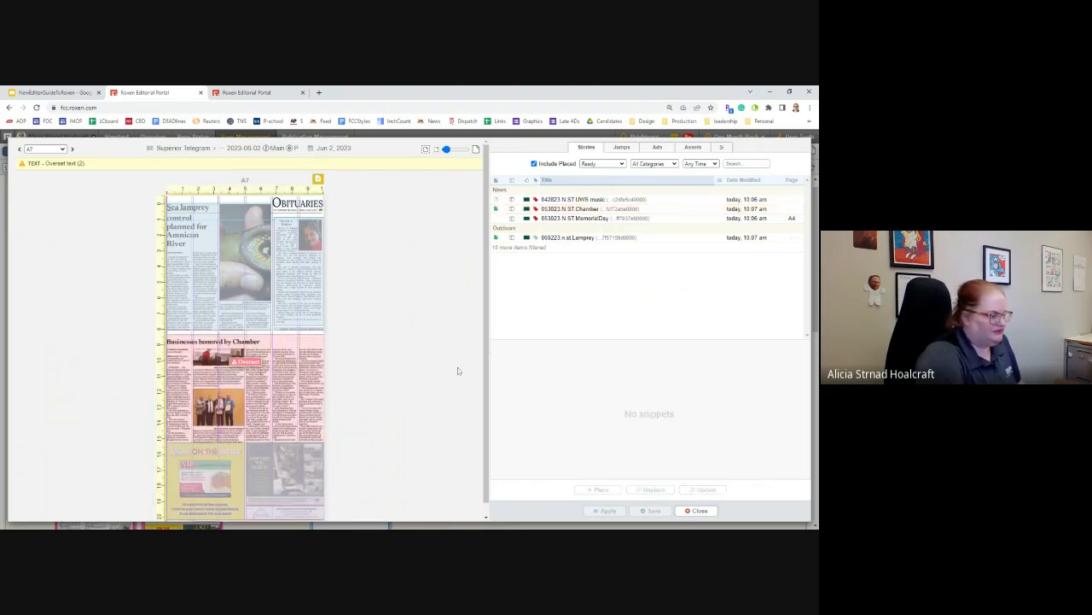
scroll(478, 384, "down", 2)
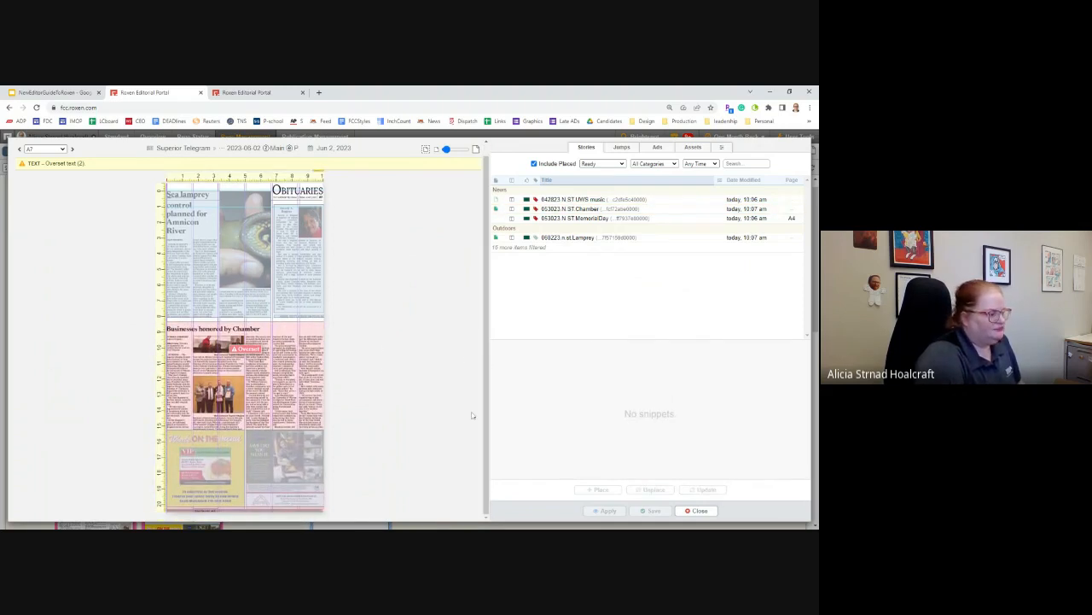
left_click(293, 339)
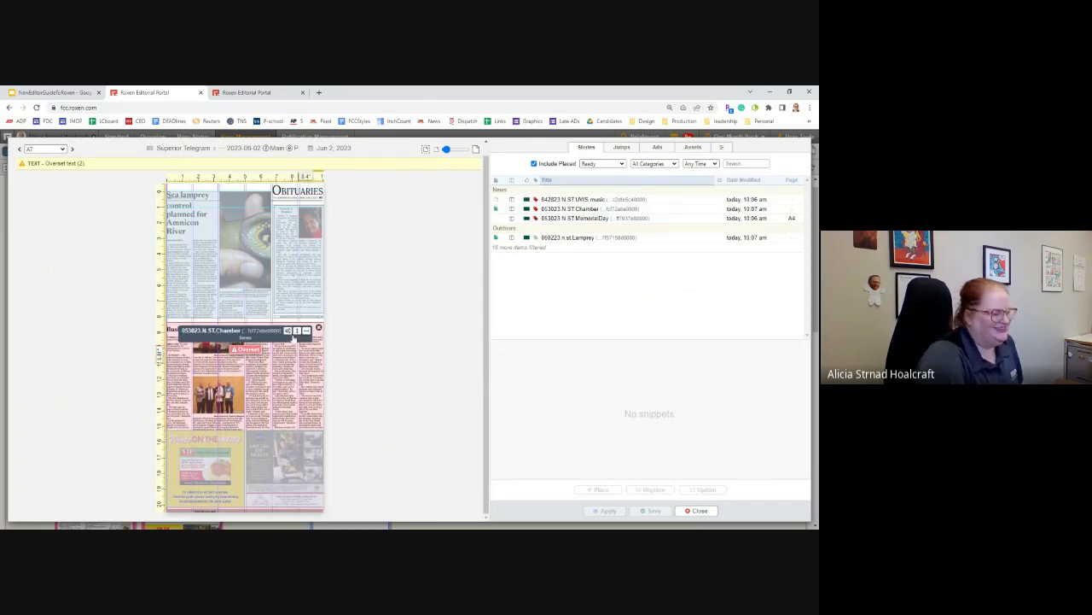
left_click(295, 340)
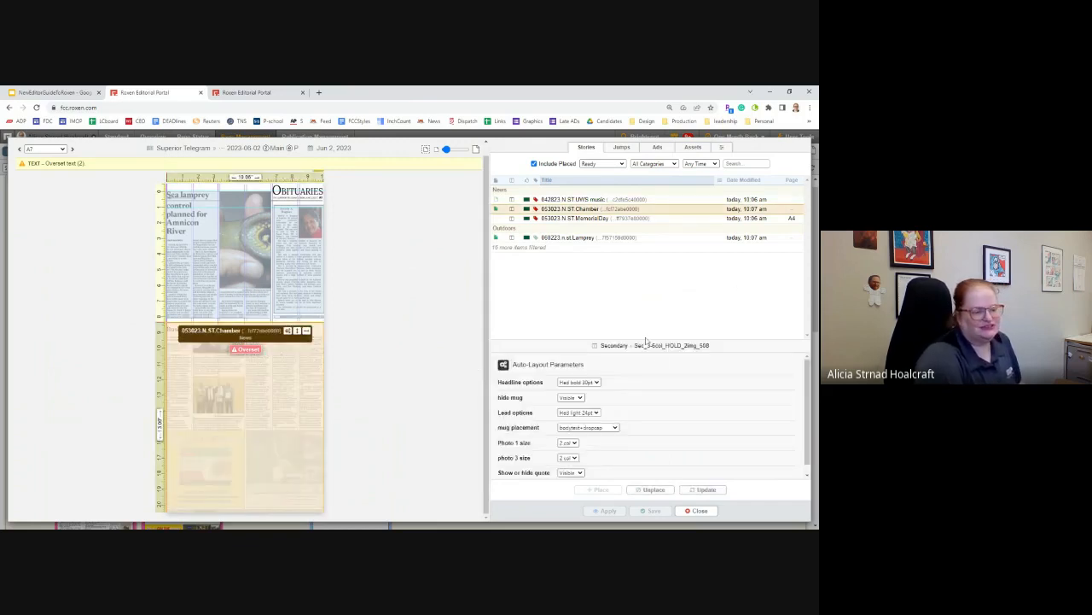
left_click(203, 297)
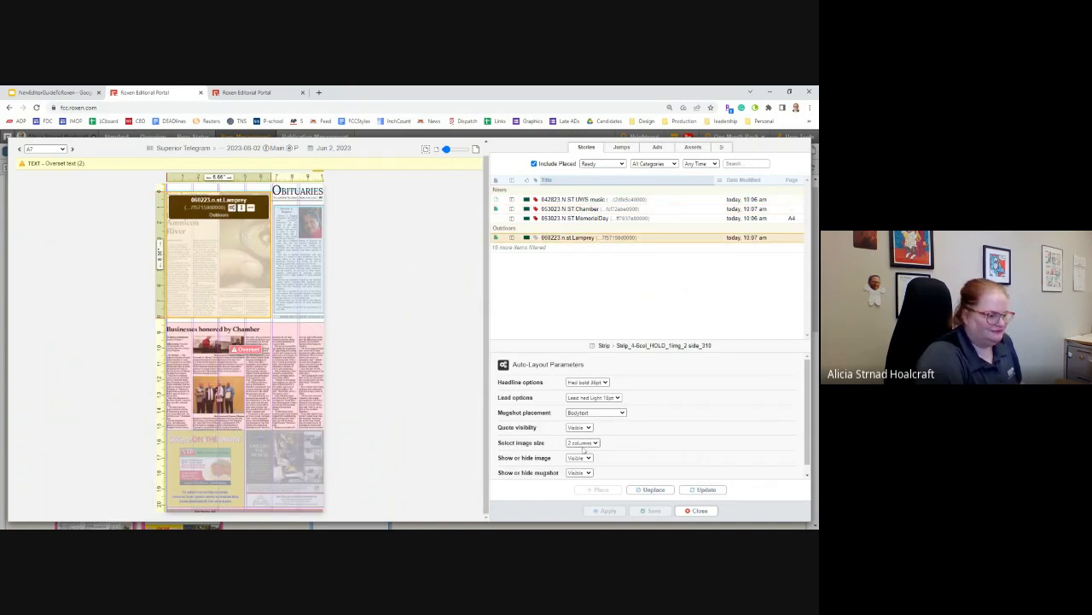
- Try a 1-column image on the Lamprey story, shorten the story to about 7.8 inches, and apply it with a 2-column image
left_click(606, 511)
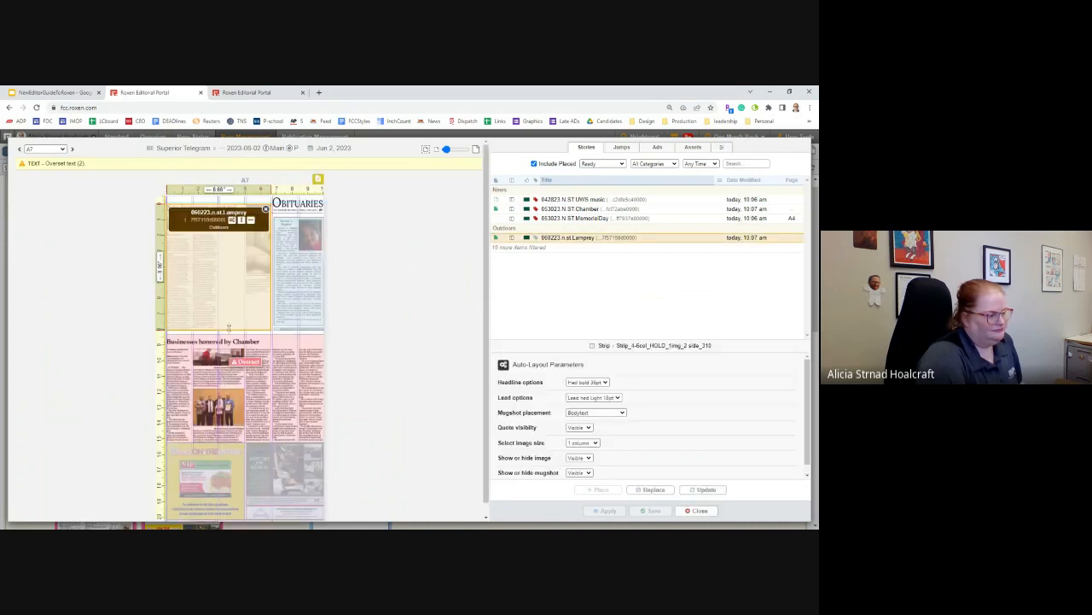
left_click_drag(229, 329, 228, 325)
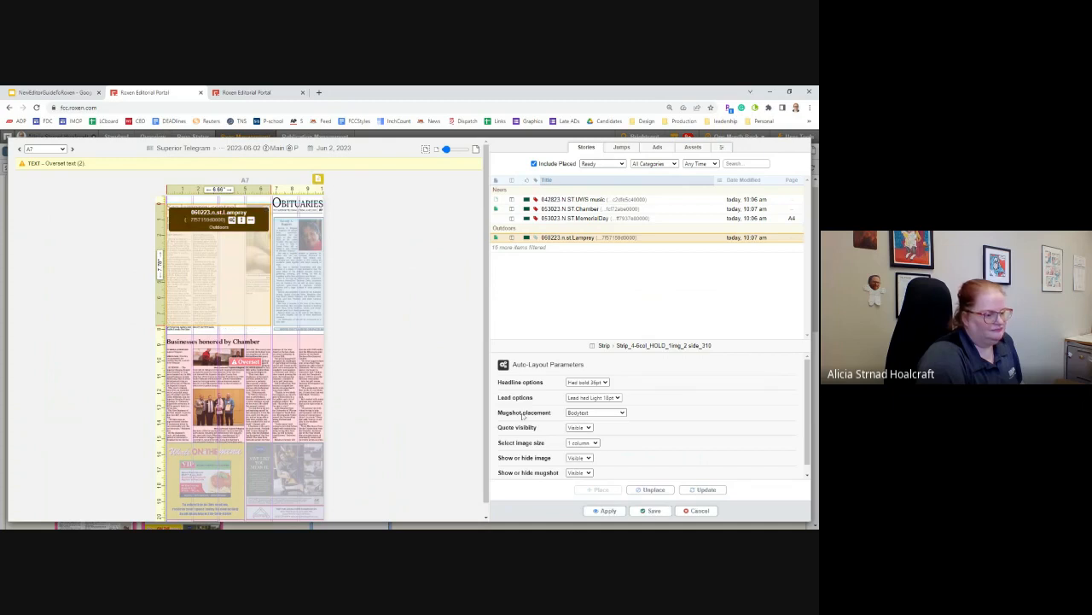
left_click(584, 444)
left_click(580, 463)
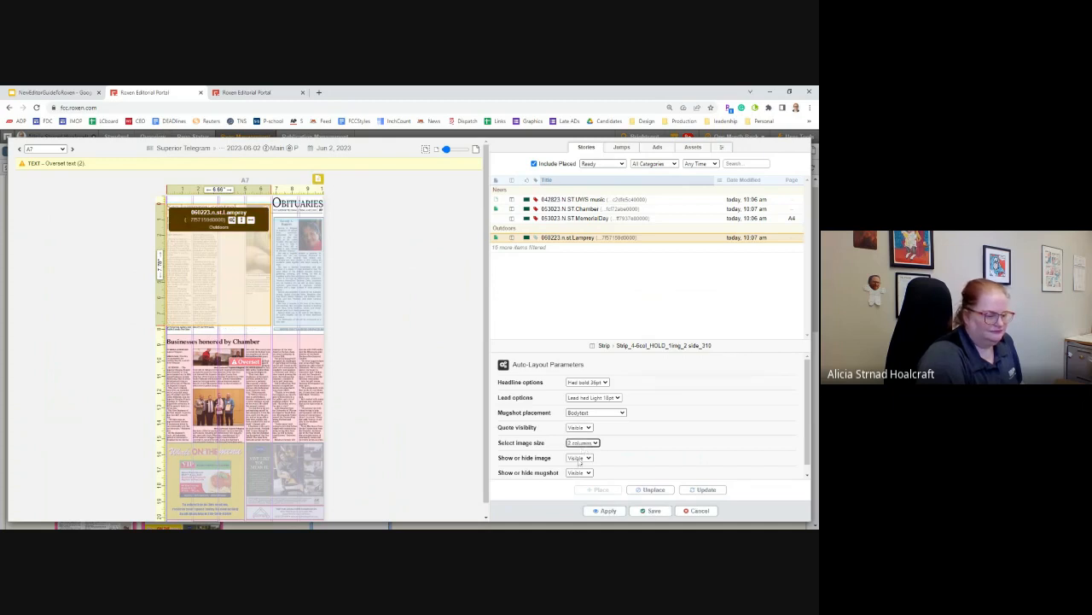
left_click(604, 510)
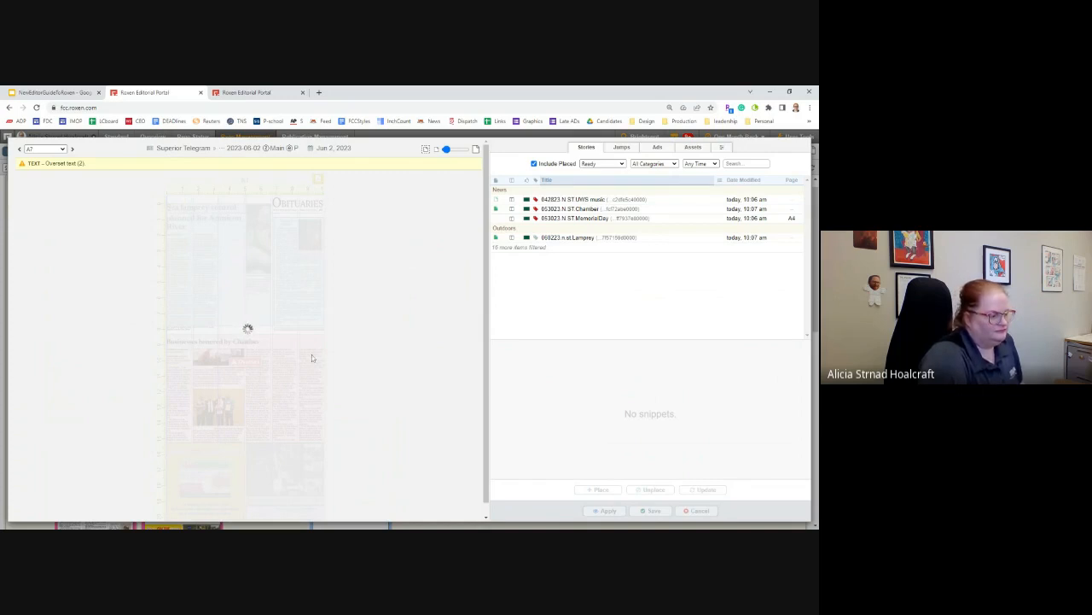
left_click(369, 279)
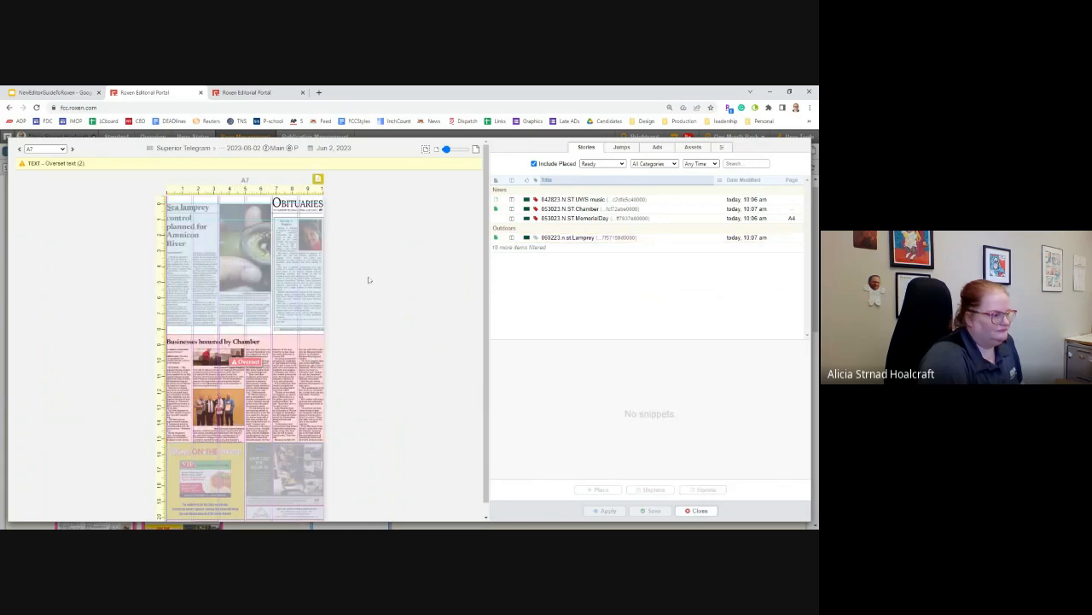
- Shorten the Lamprey story to about 6 inches, set its headline option to Hed bold 30pt, and apply
left_click(229, 296)
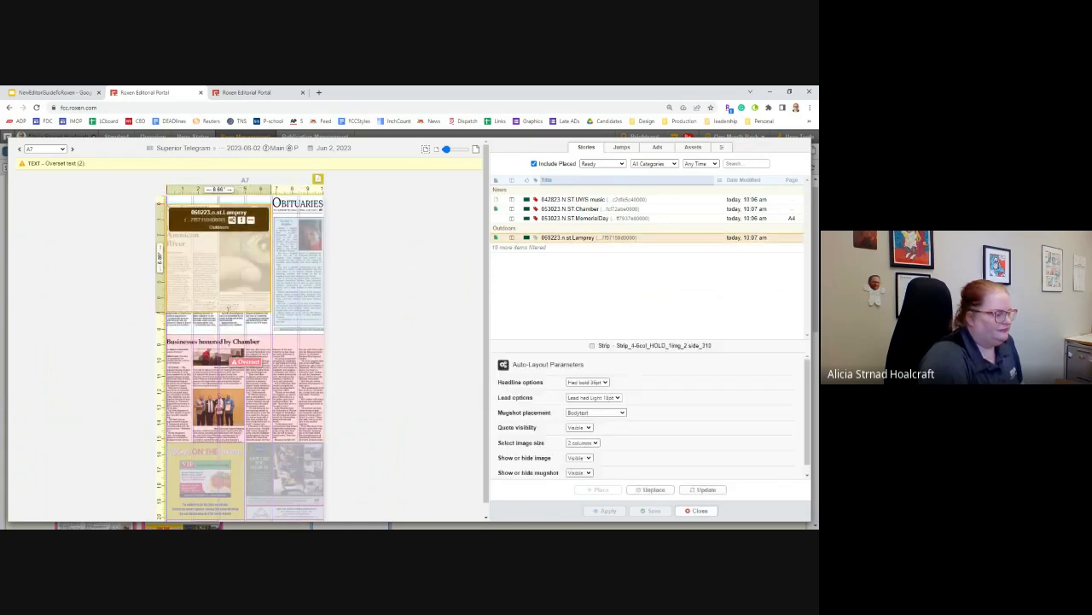
left_click(607, 511)
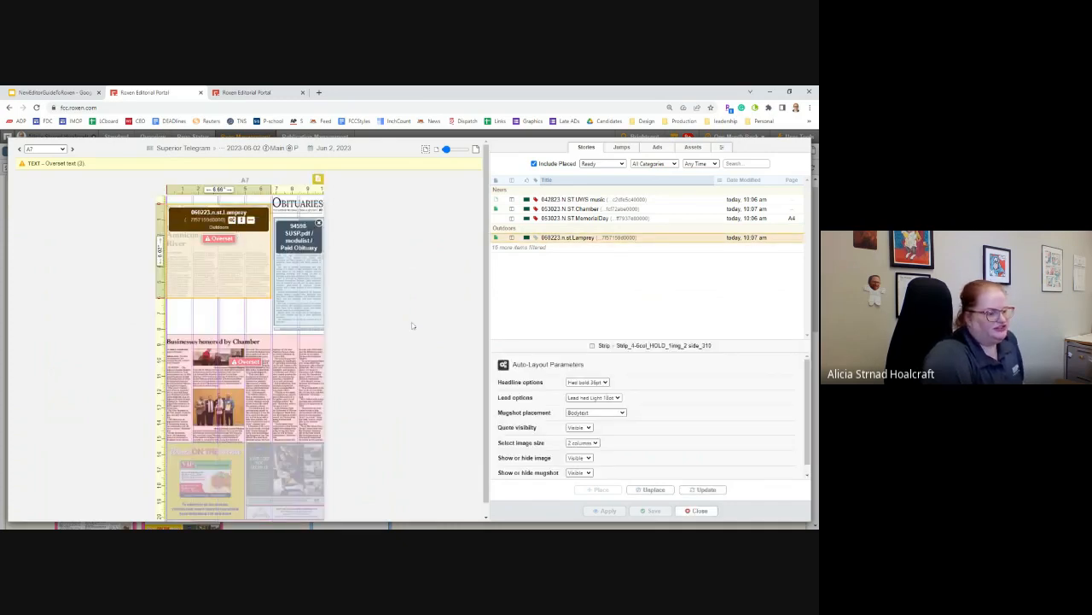
left_click(587, 385)
left_click(579, 403)
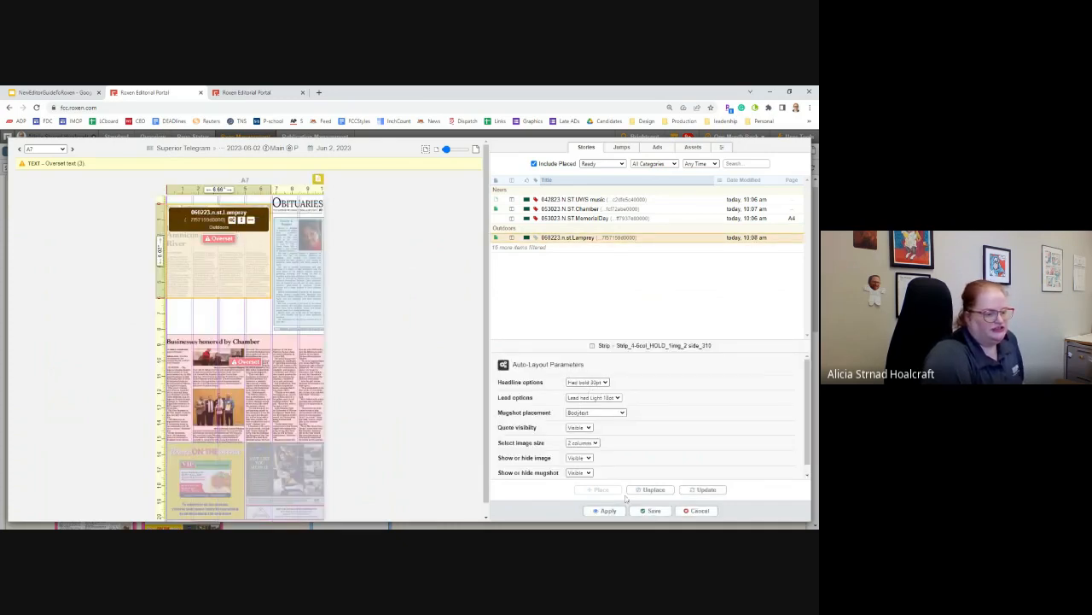
left_click(616, 512)
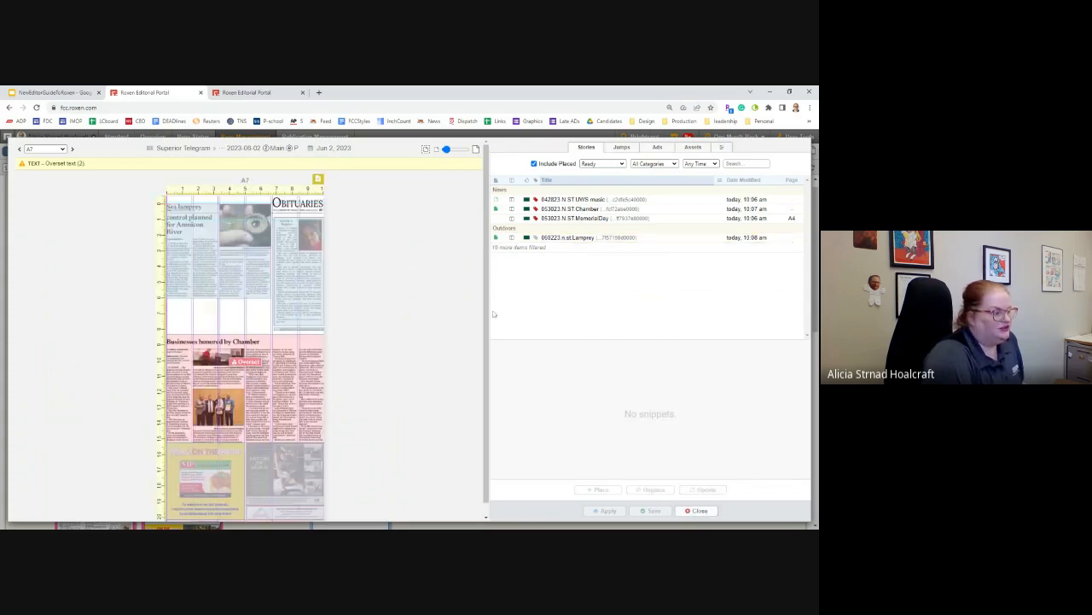
- Move the Lamprey story below the page header, level with the top of the obituary, and apply
left_click(232, 287)
left_click_drag(232, 287, 236, 281)
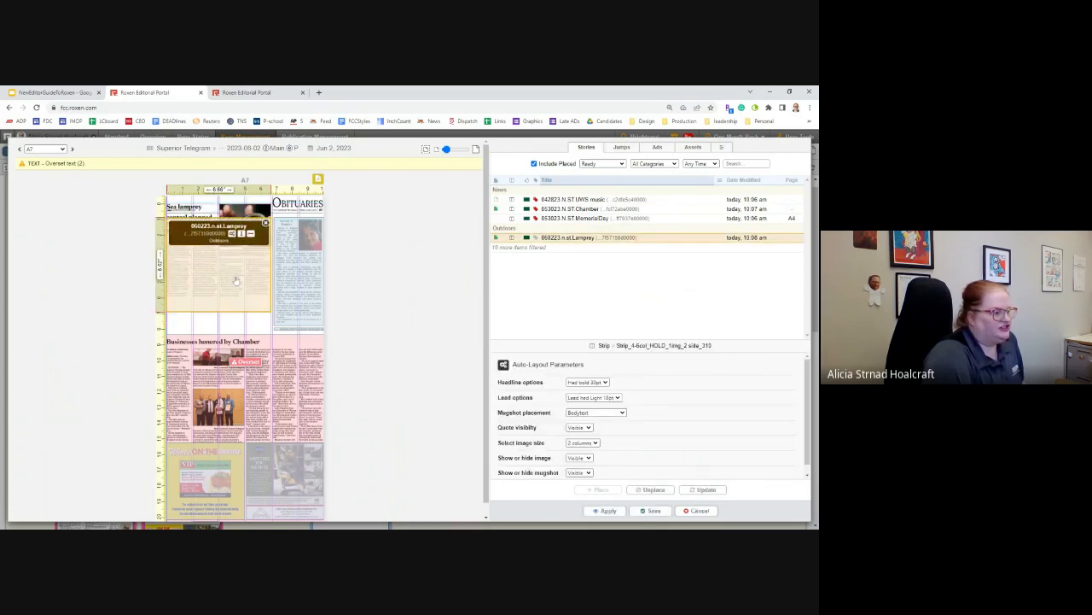
left_click(604, 511)
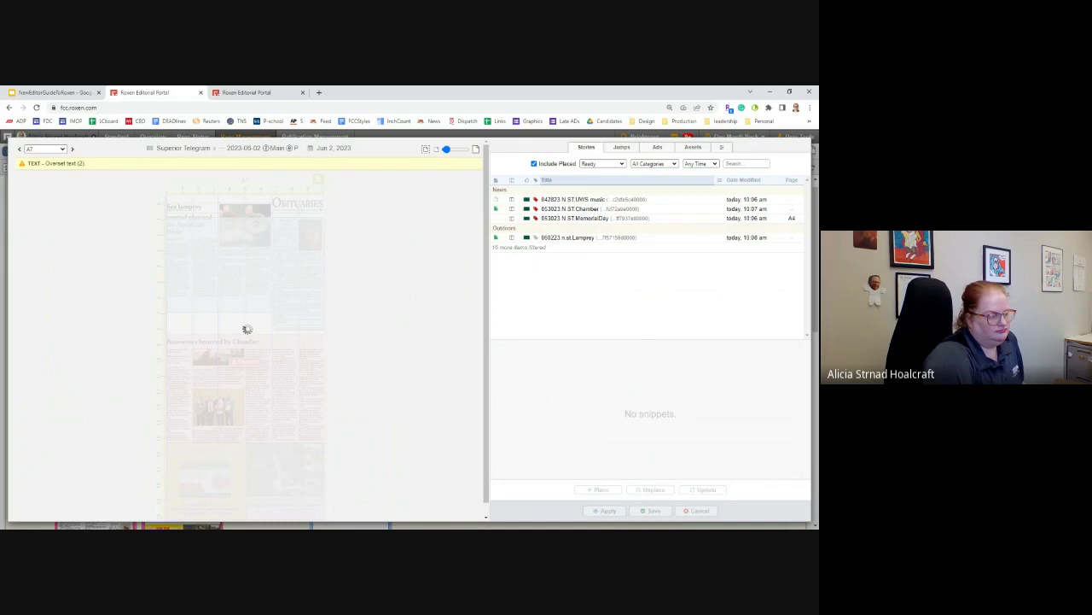
left_click(372, 233)
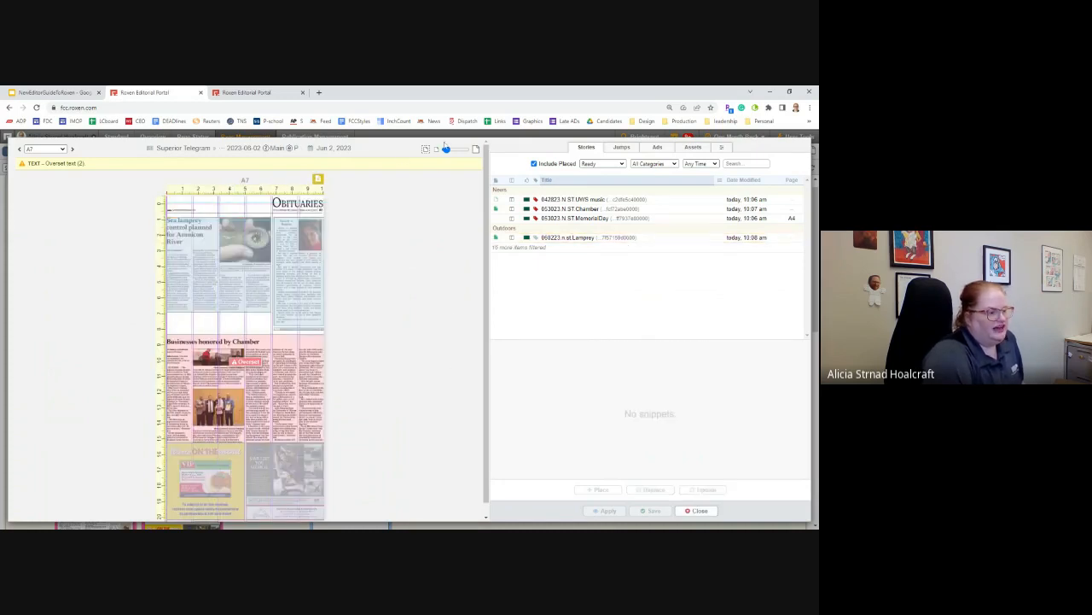
- Examine the Lamprey, obituary and Chamber items on page A7 at enlarged size, and close the page layout
left_click_drag(445, 149, 462, 149)
left_click_drag(486, 198, 487, 224)
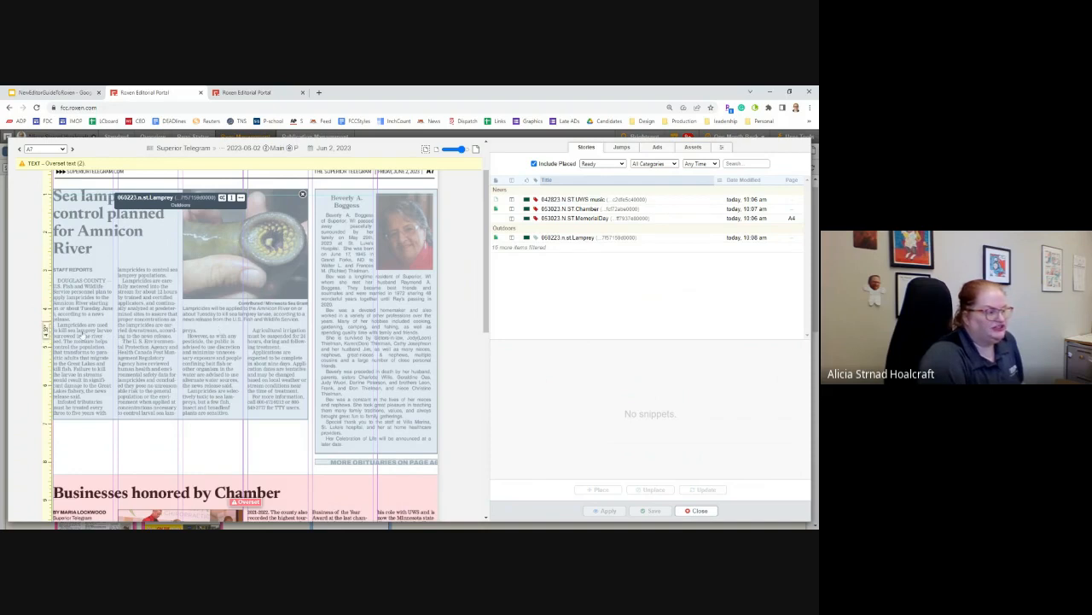
scroll(483, 325, "down", 1)
left_click_drag(483, 324, 461, 303)
left_click(347, 333)
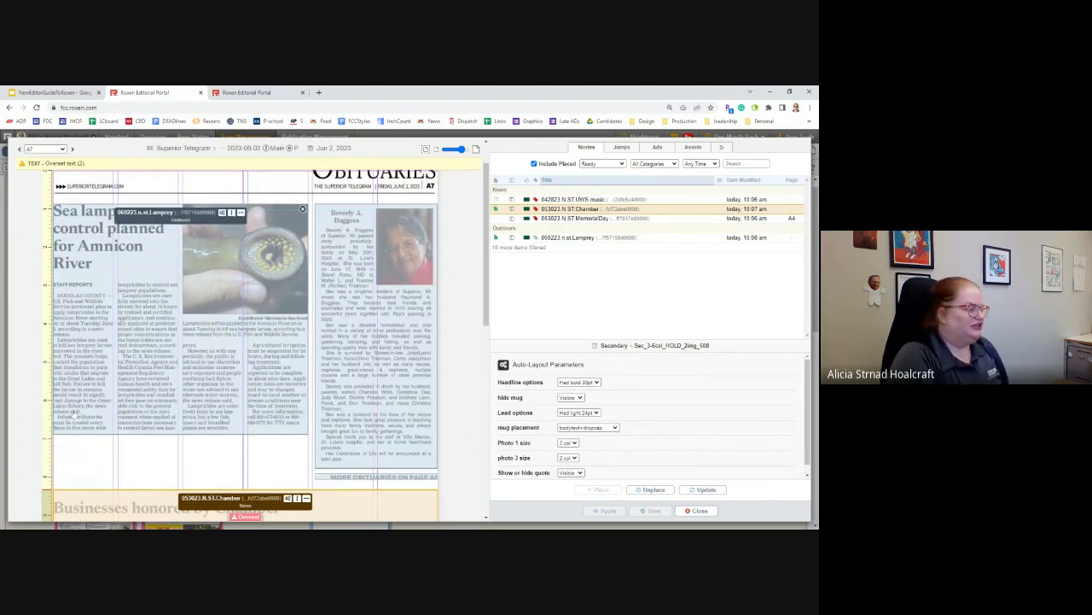
left_click(34, 378)
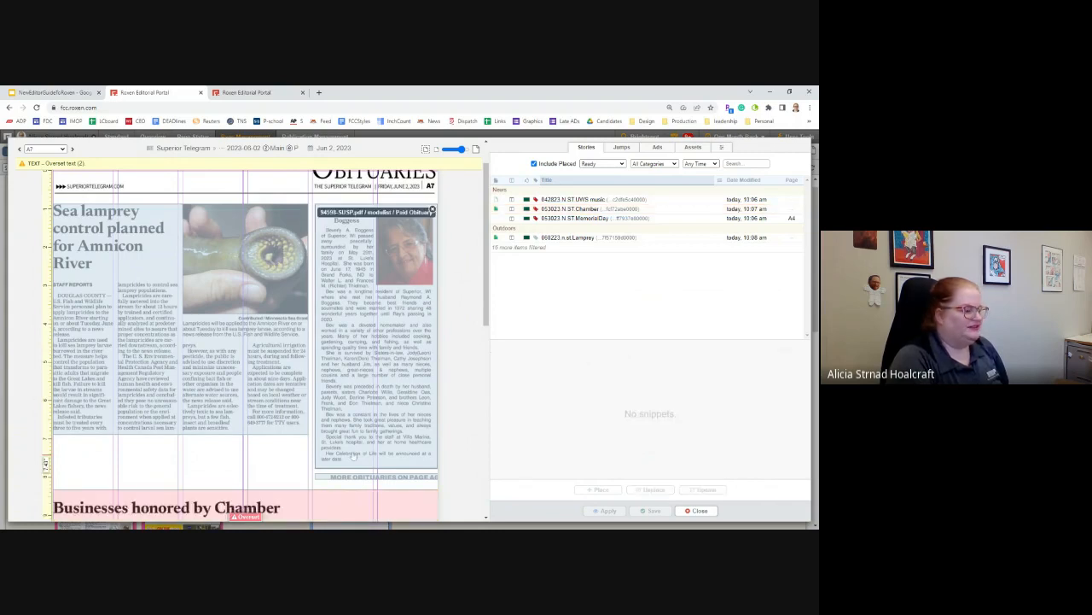
left_click(699, 511)
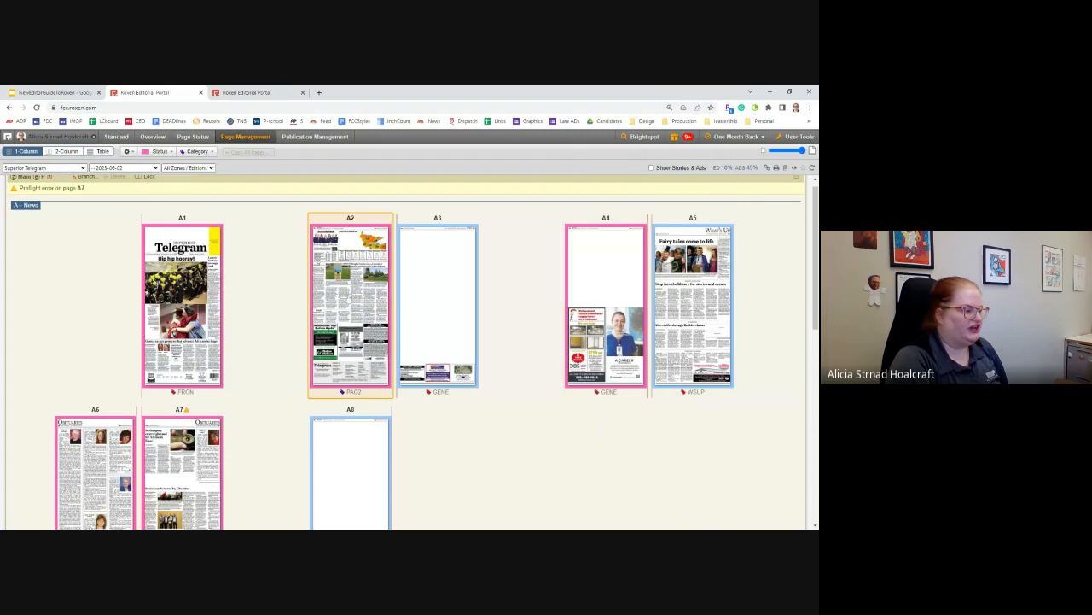
- Preview the Superior Telegram's front page A1 and close the preview
right_click(191, 287)
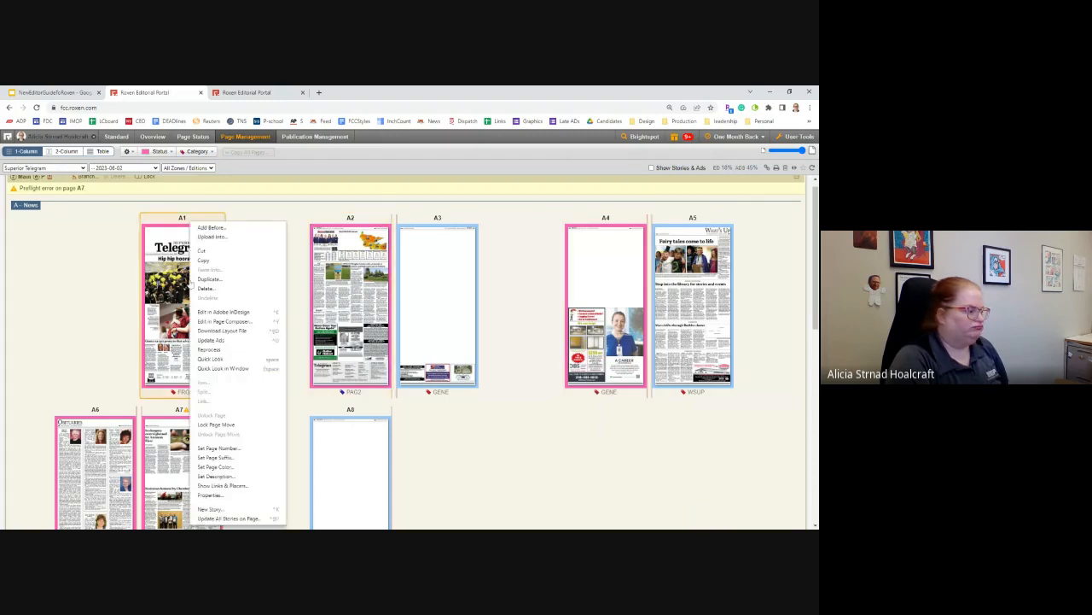
left_click(162, 258)
double_click(161, 258)
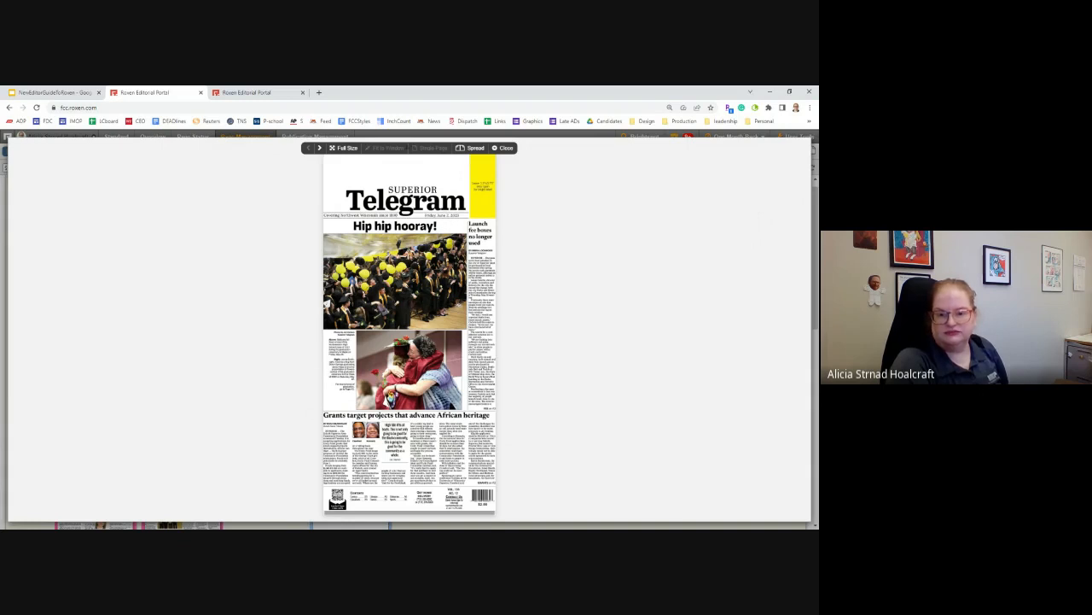
left_click(505, 149)
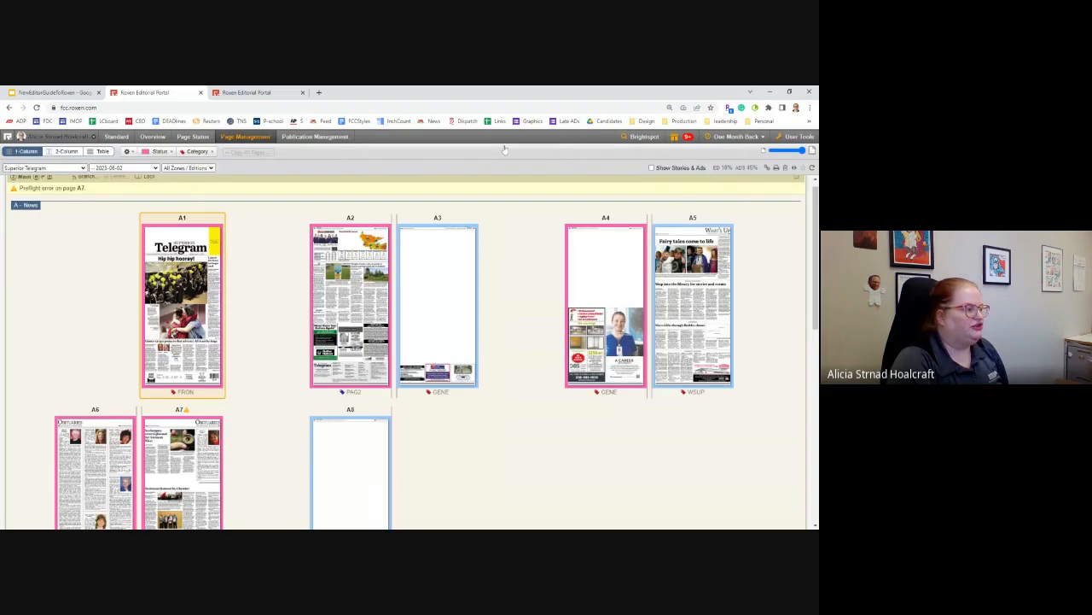
- Switch to the Roxen portal session showing the Pine Journal, and view the Standard and Page Status workspaces
left_click(248, 92)
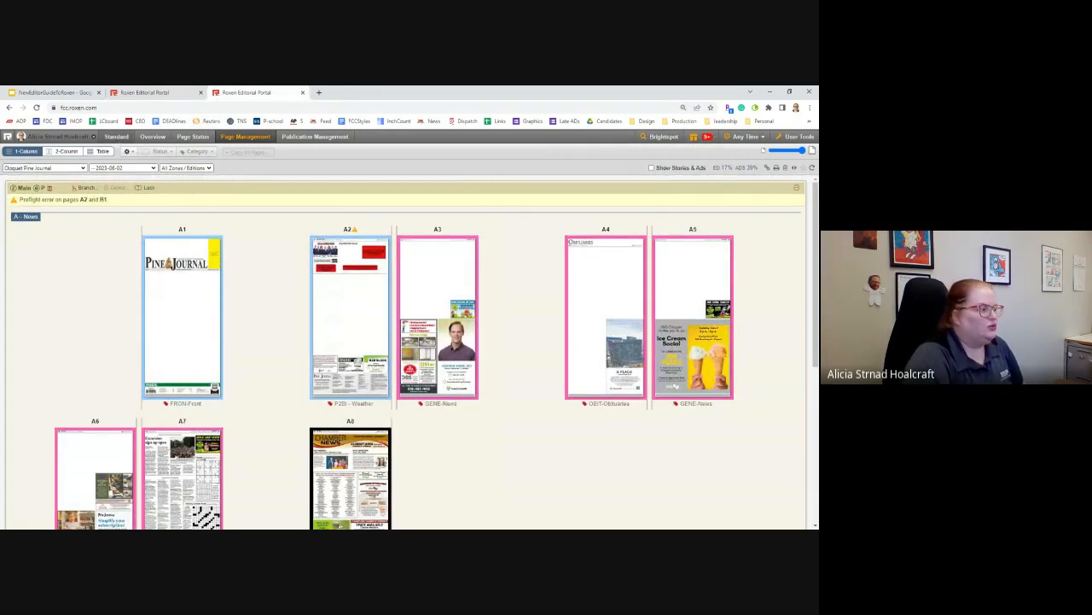
left_click(118, 139)
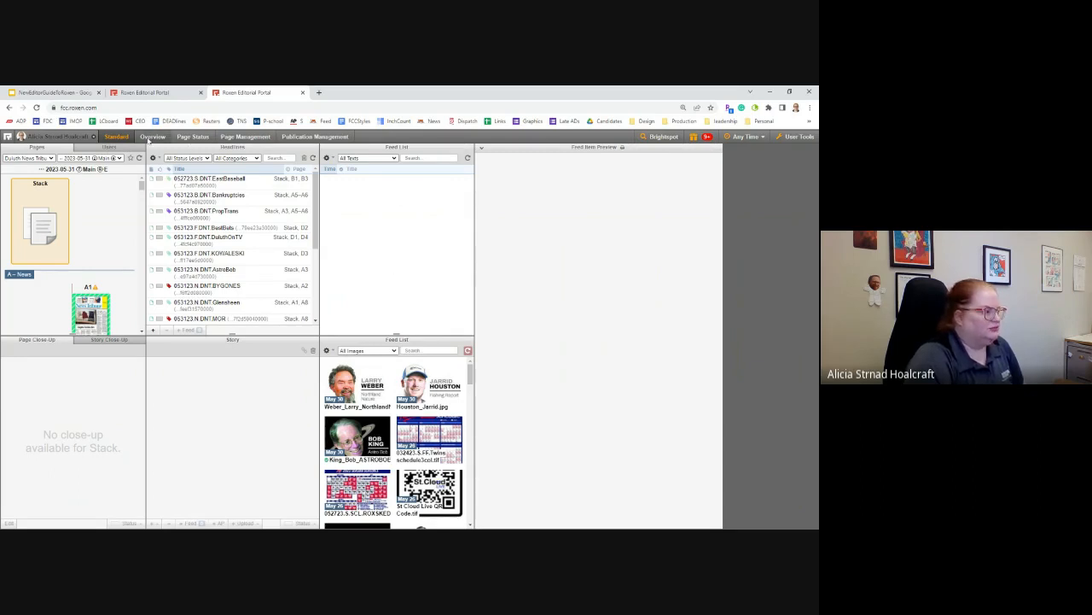
left_click(199, 140)
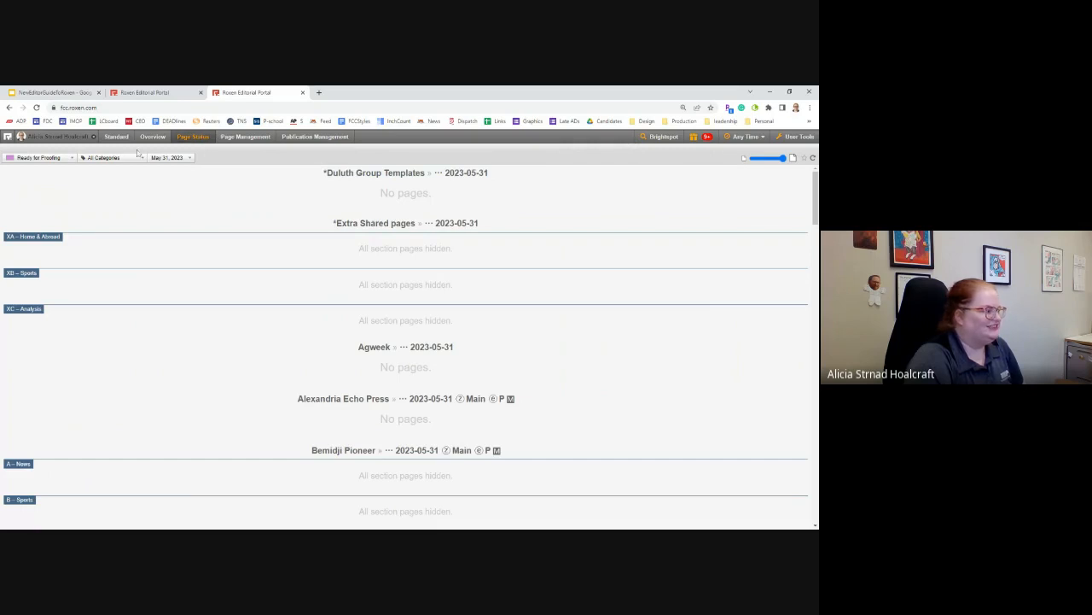
- Look over the status, category and date filters of the Page Status workspace, and return to Page Management
left_click(132, 158)
left_click(67, 159)
left_click(102, 158)
left_click(167, 158)
left_click(246, 138)
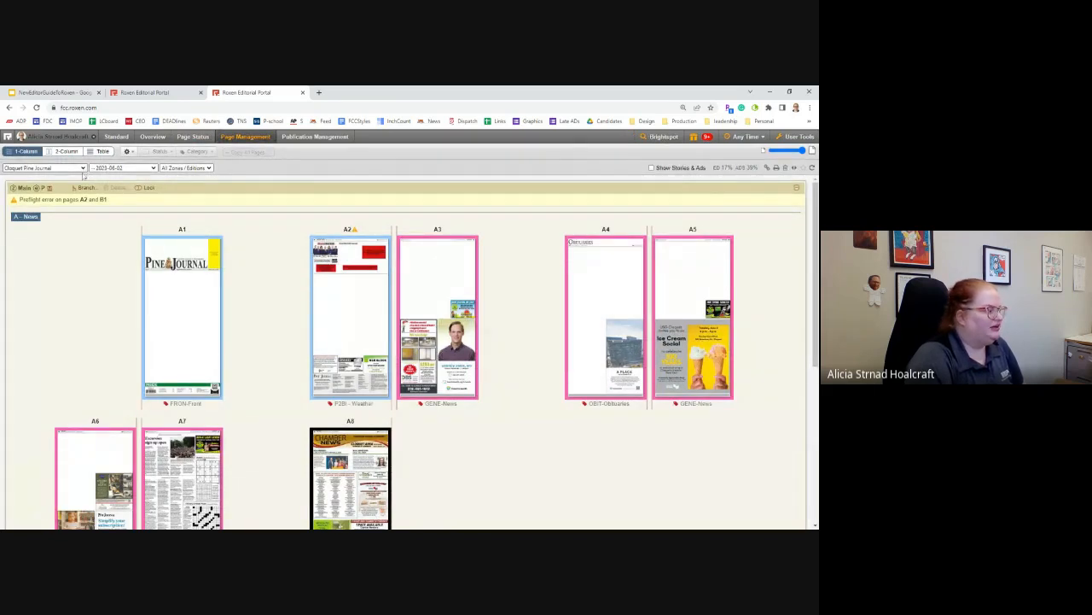
- Display the Duluth News Tribune pages for the 2023-06-03 edition
left_click(84, 177)
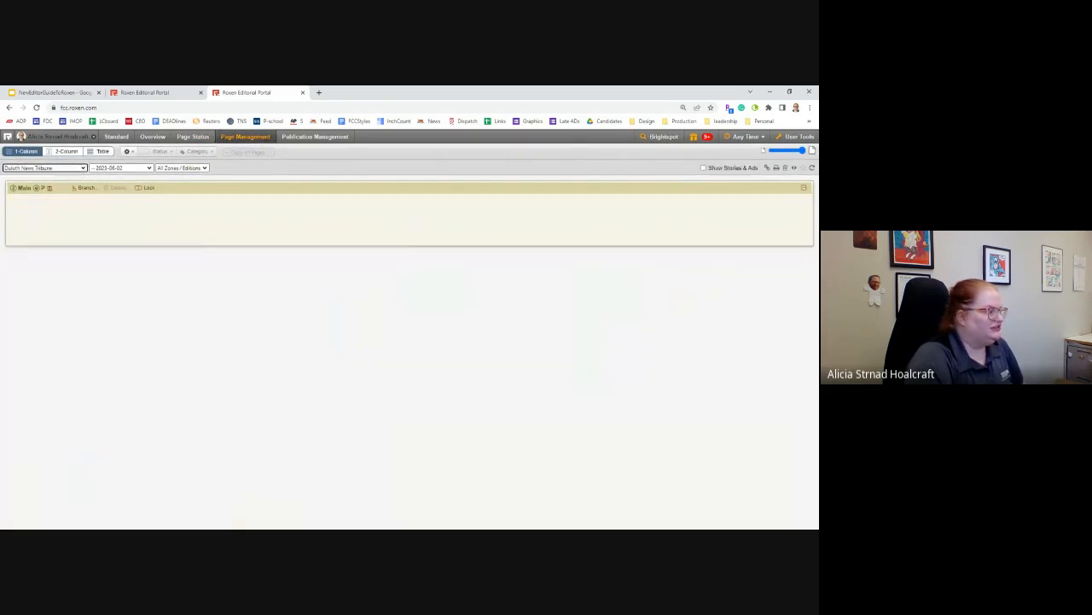
left_click(149, 169)
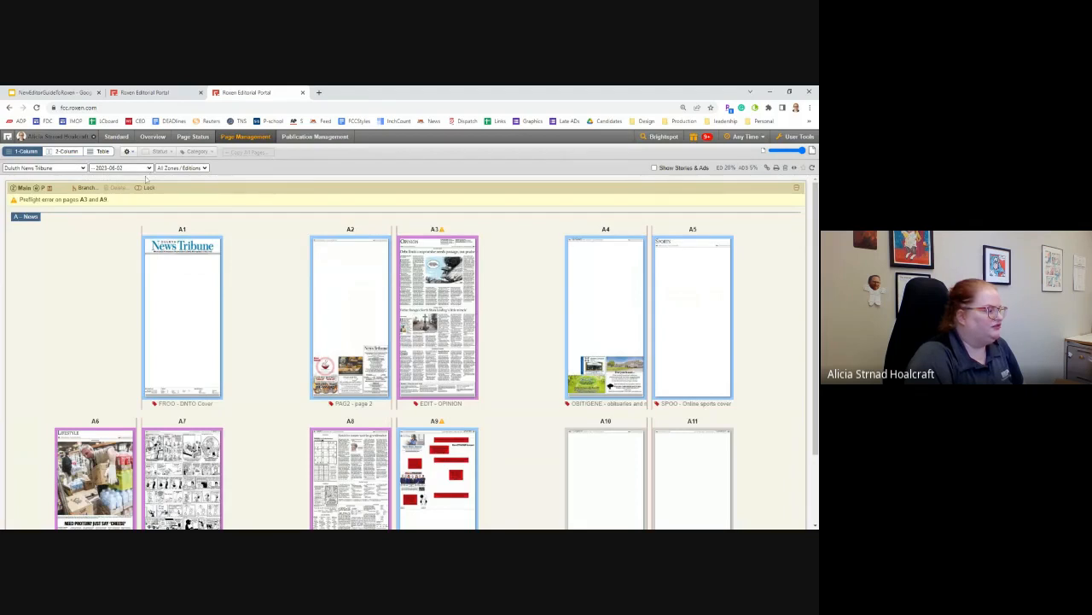
left_click(180, 245)
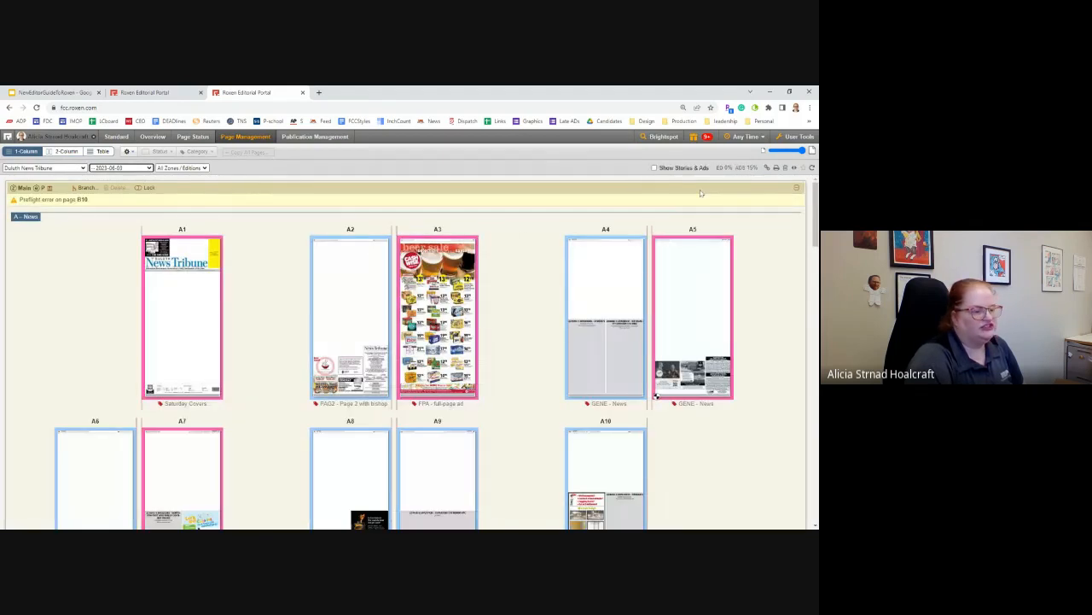
- Look over the June 3 edition's pages and their ad stacks, and open a preview of page A2
scroll(131, 518, "down", 2)
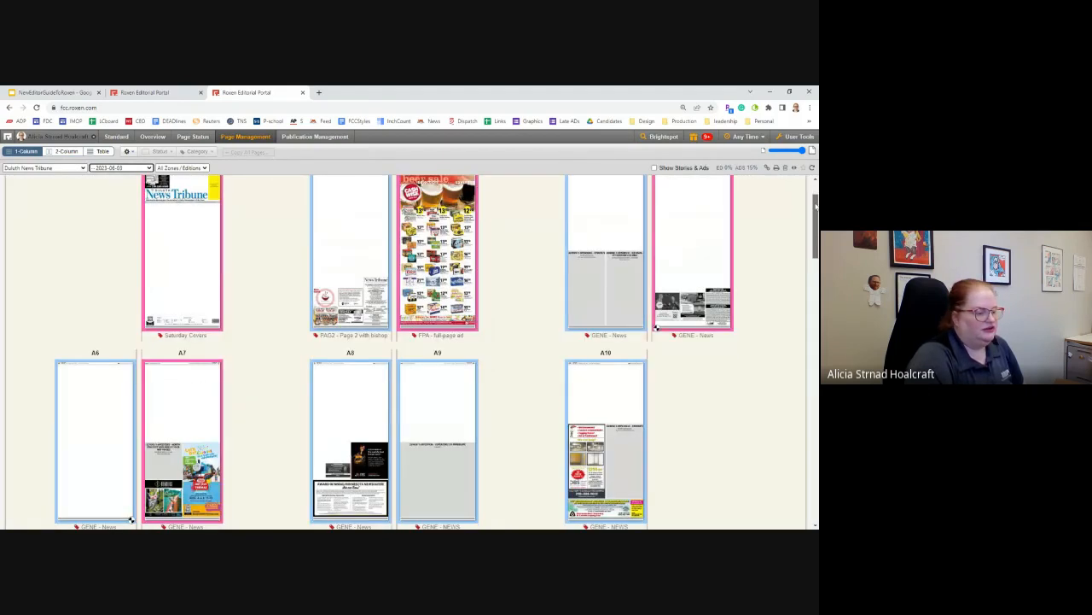
left_click_drag(816, 206, 796, 195)
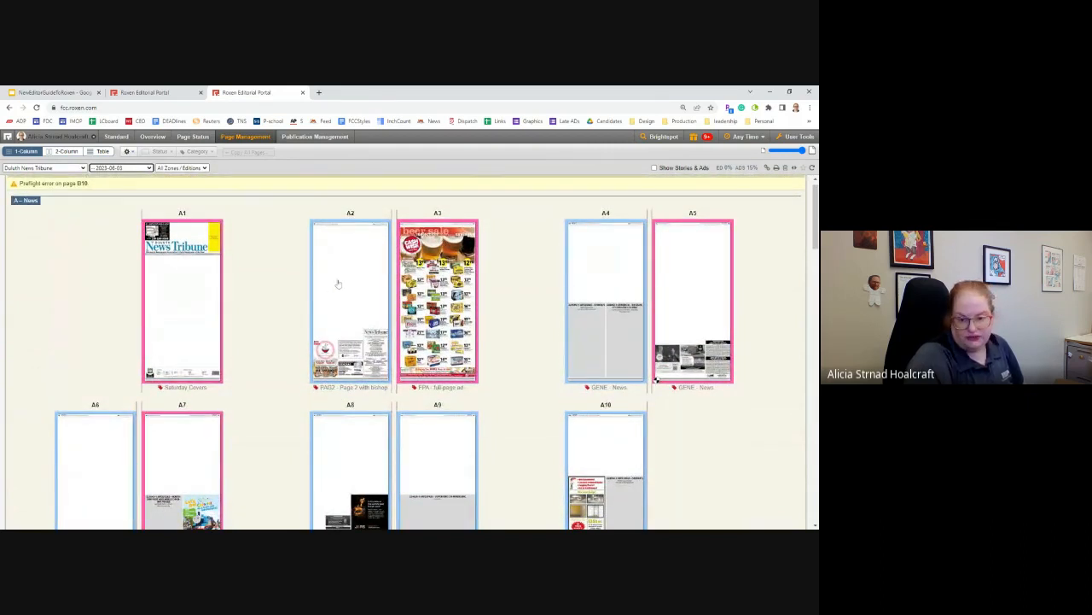
left_click(351, 275)
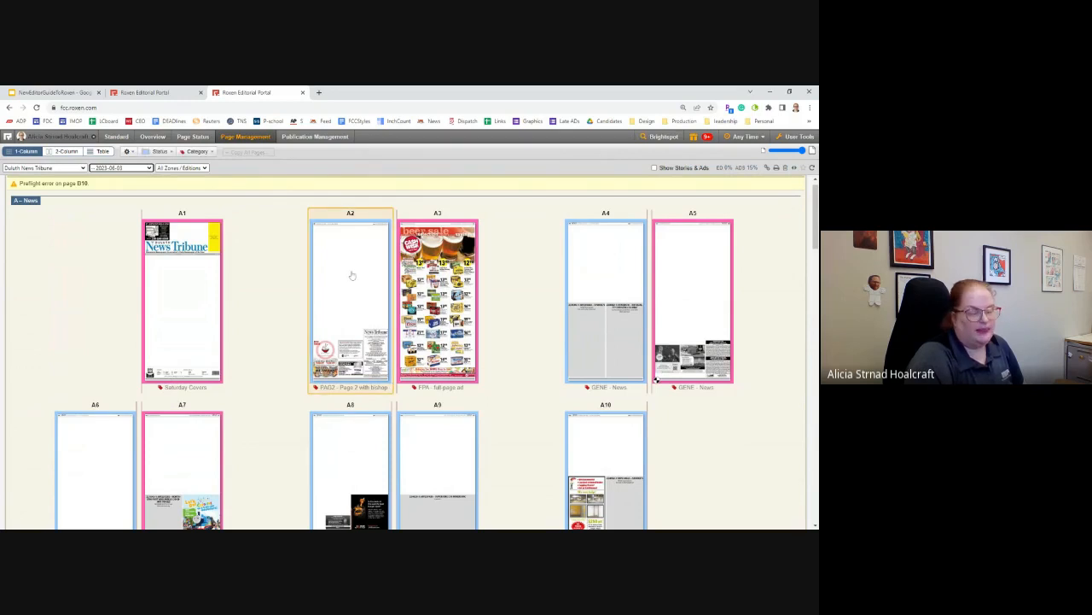
double_click(351, 275)
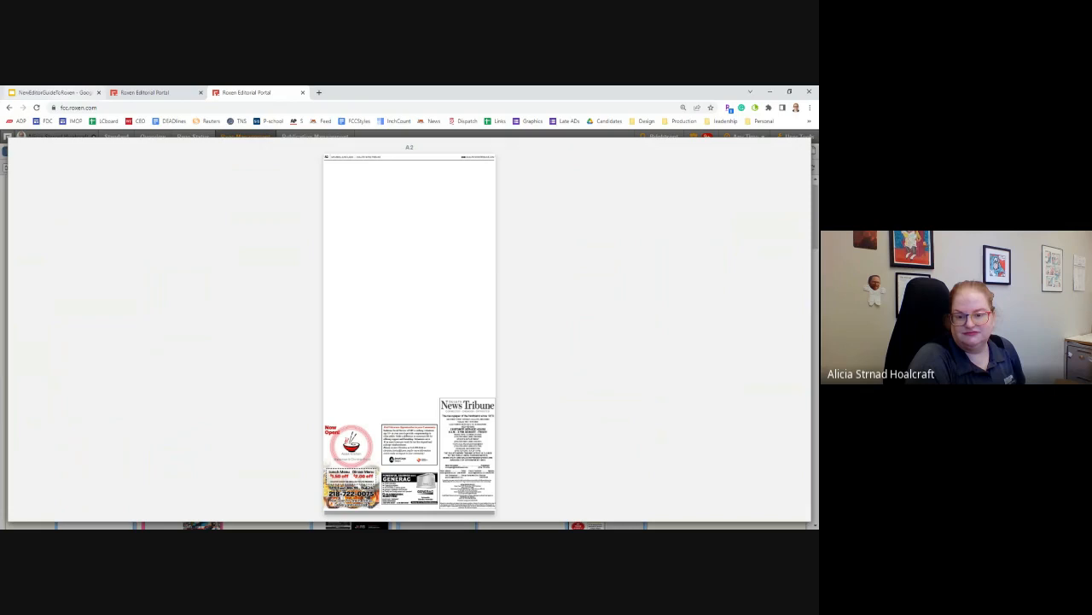
- Switch to the NewEditorGuideToRoxen presentation in Google Slides, start the slideshow, and advance to the Editor expectations slide
left_click(61, 93)
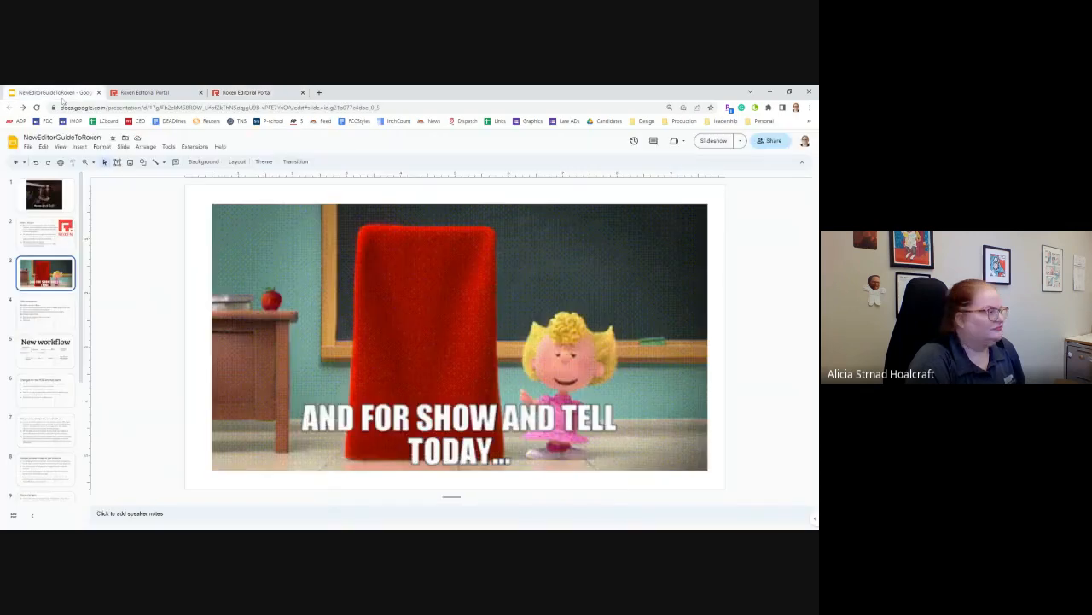
left_click(714, 141)
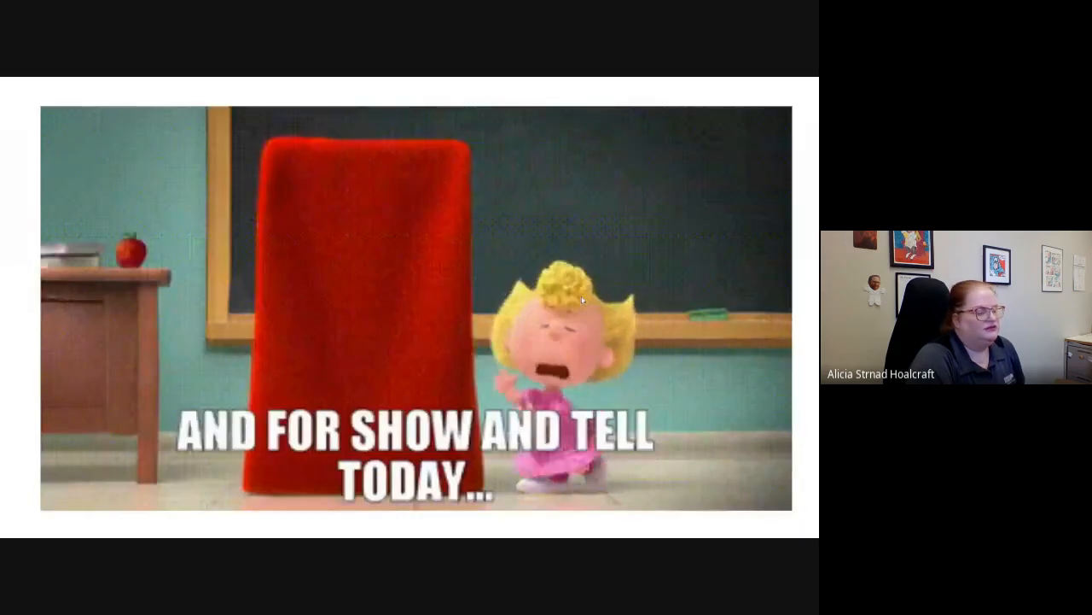
left_click(582, 298)
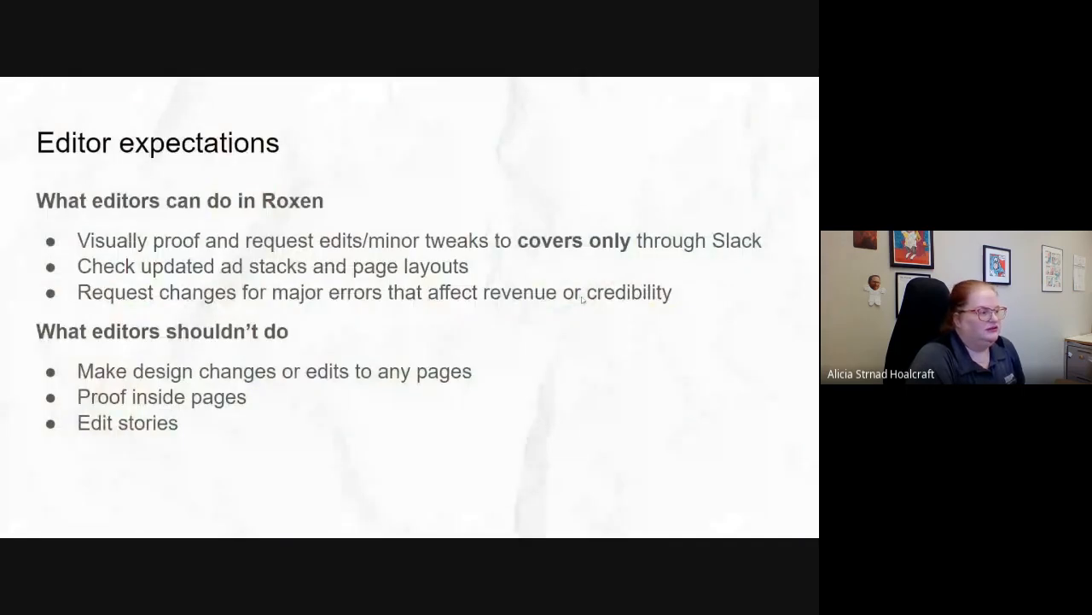